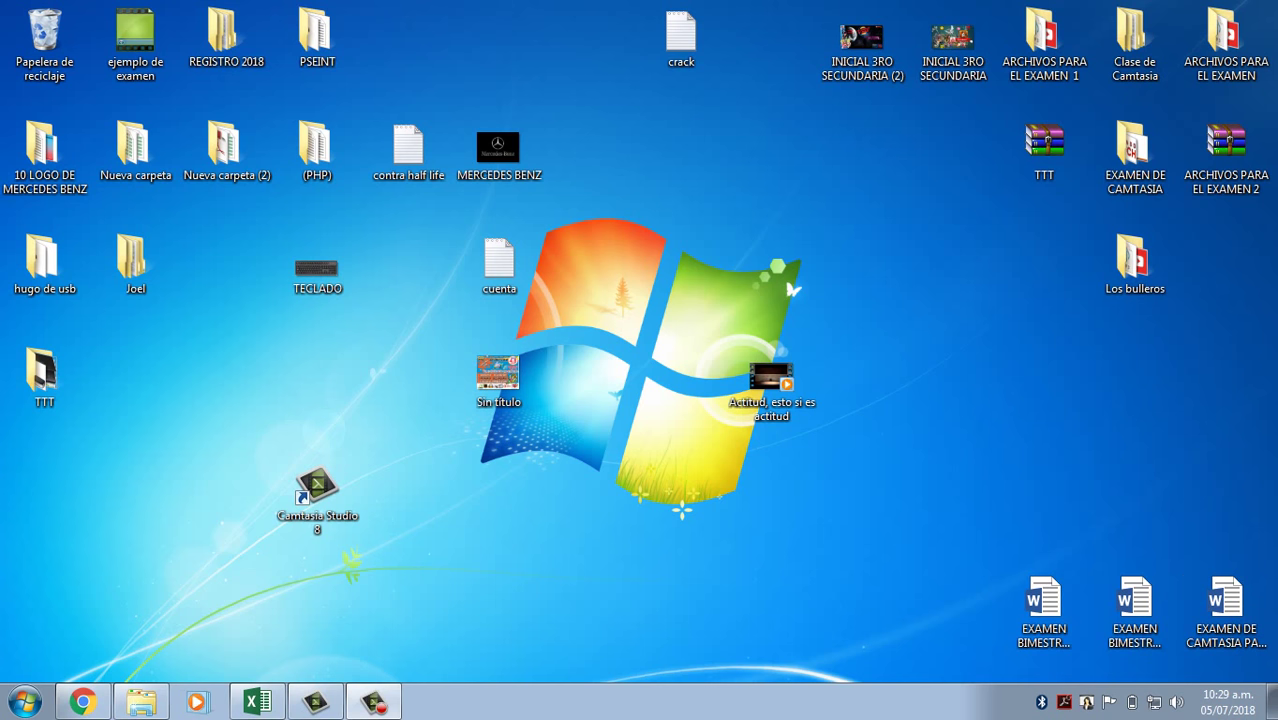
Step: Launch PowerPoint by running POWERPNT from the Windows Run box
{"action": "key", "text": "super+r"}
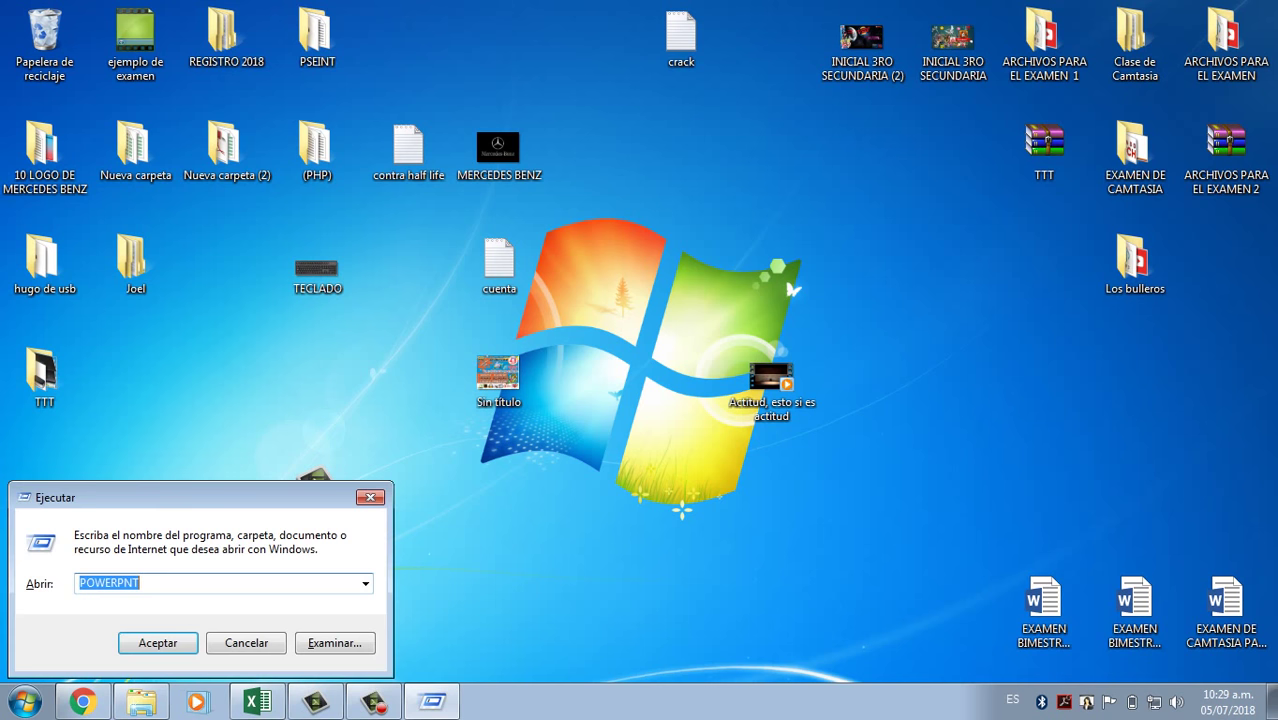
{"action": "left_click", "coordinate": [139, 583]}
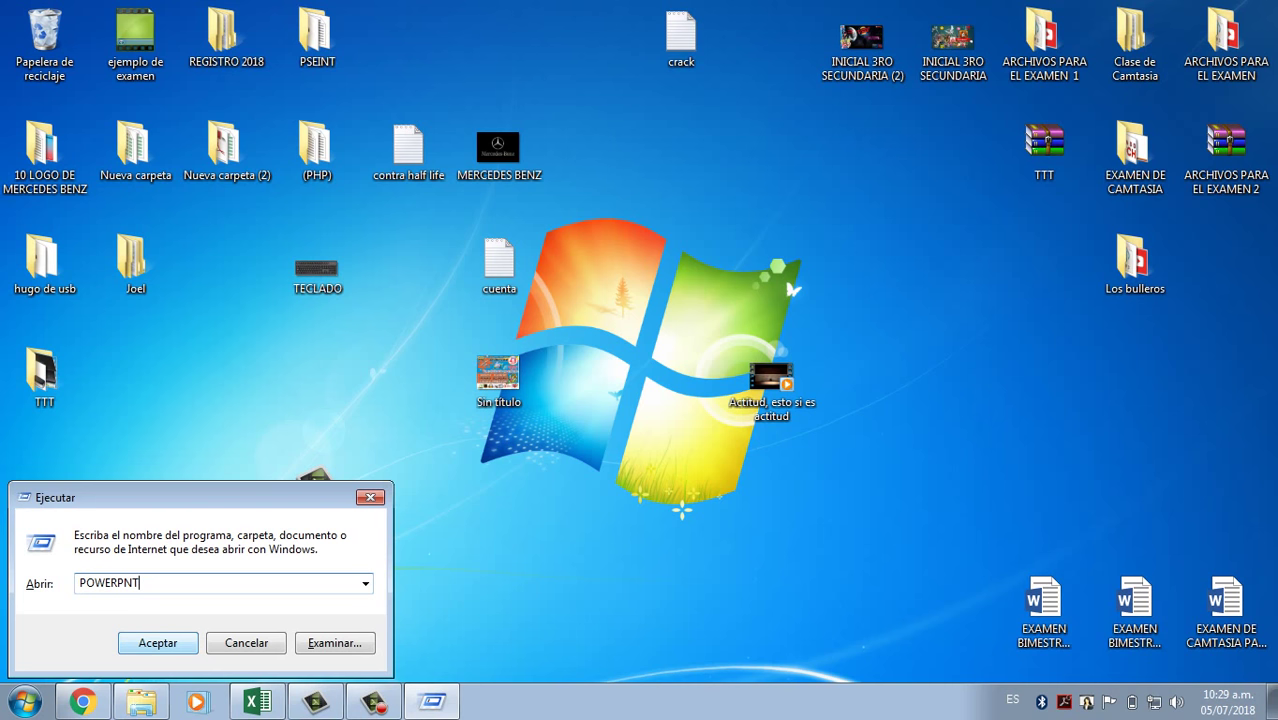
{"action": "key", "text": "Return"}
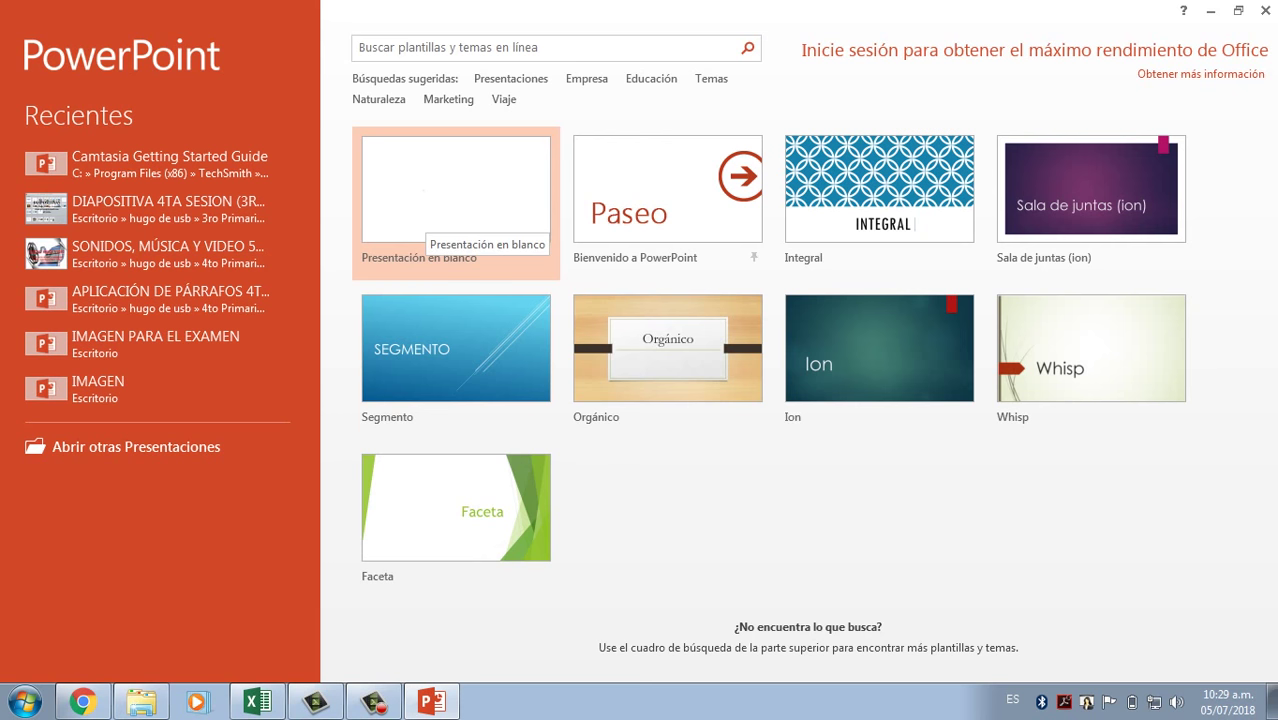
Step: Choose Blank Presentation and dismiss the Camtasia Studio Add-in welcome message
{"action": "left_click", "coordinate": [427, 215]}
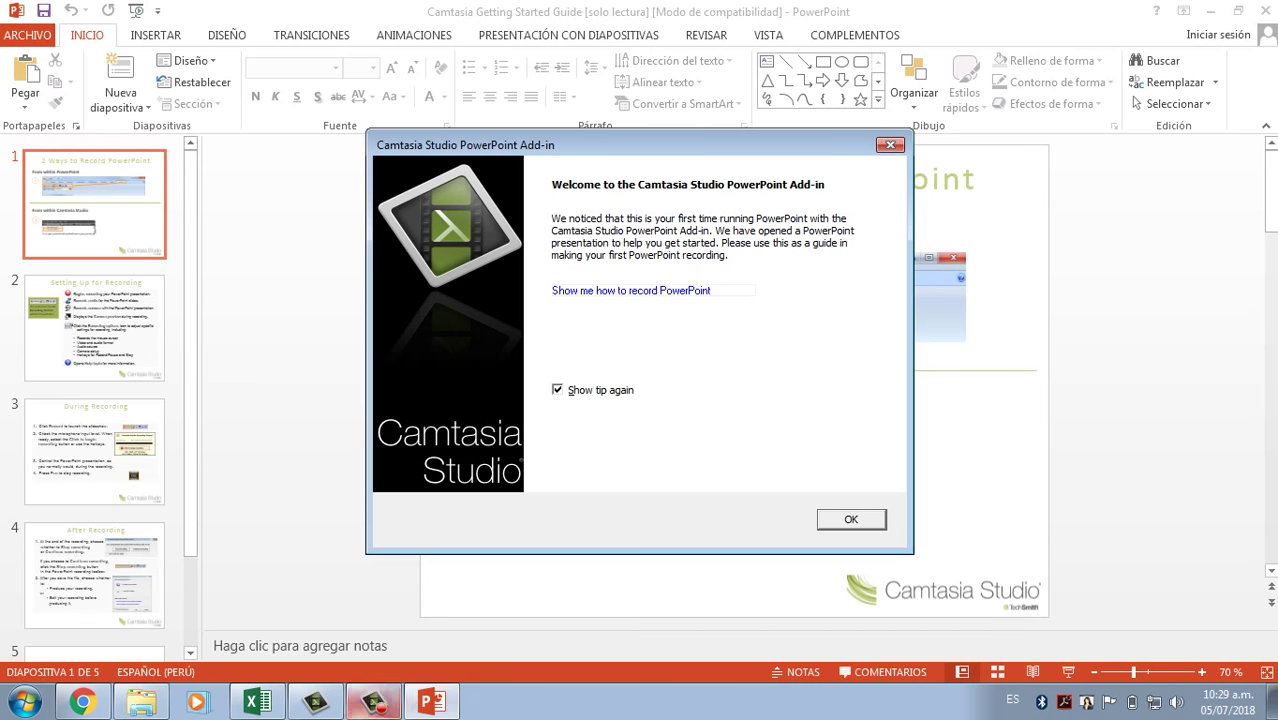
{"action": "mouse_move", "coordinate": [373, 701]}
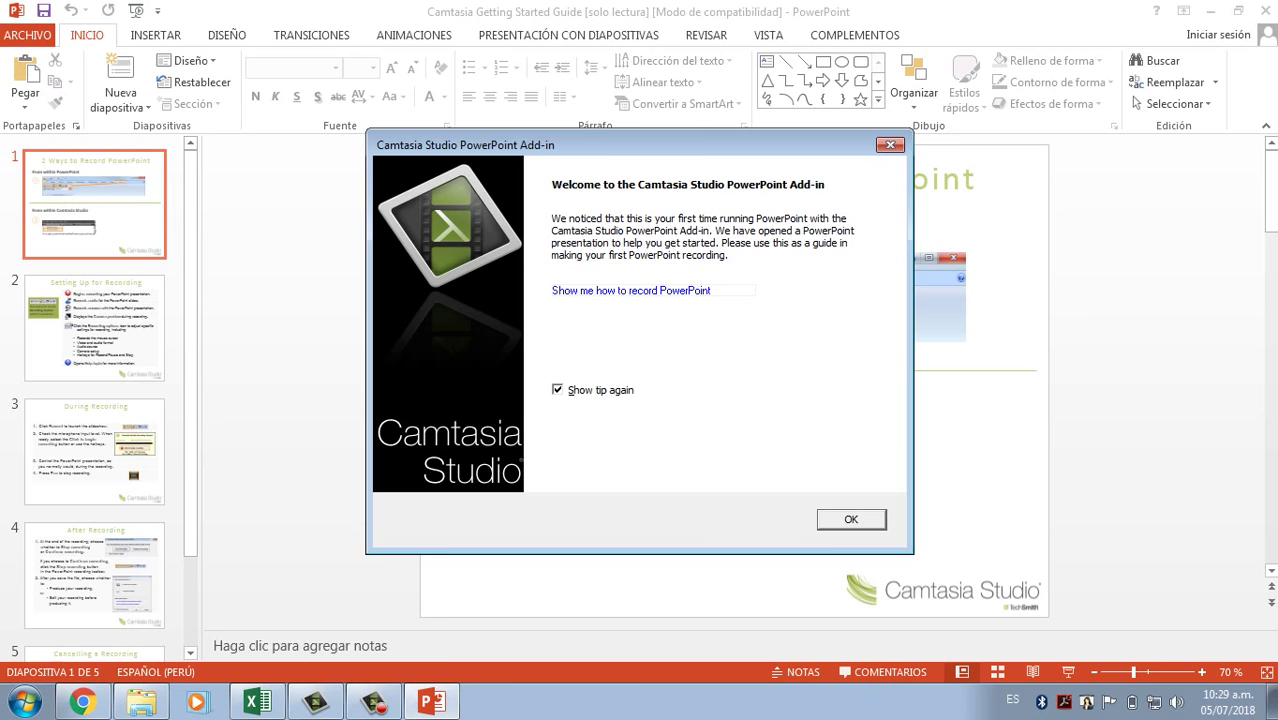
{"action": "left_click", "coordinate": [890, 145]}
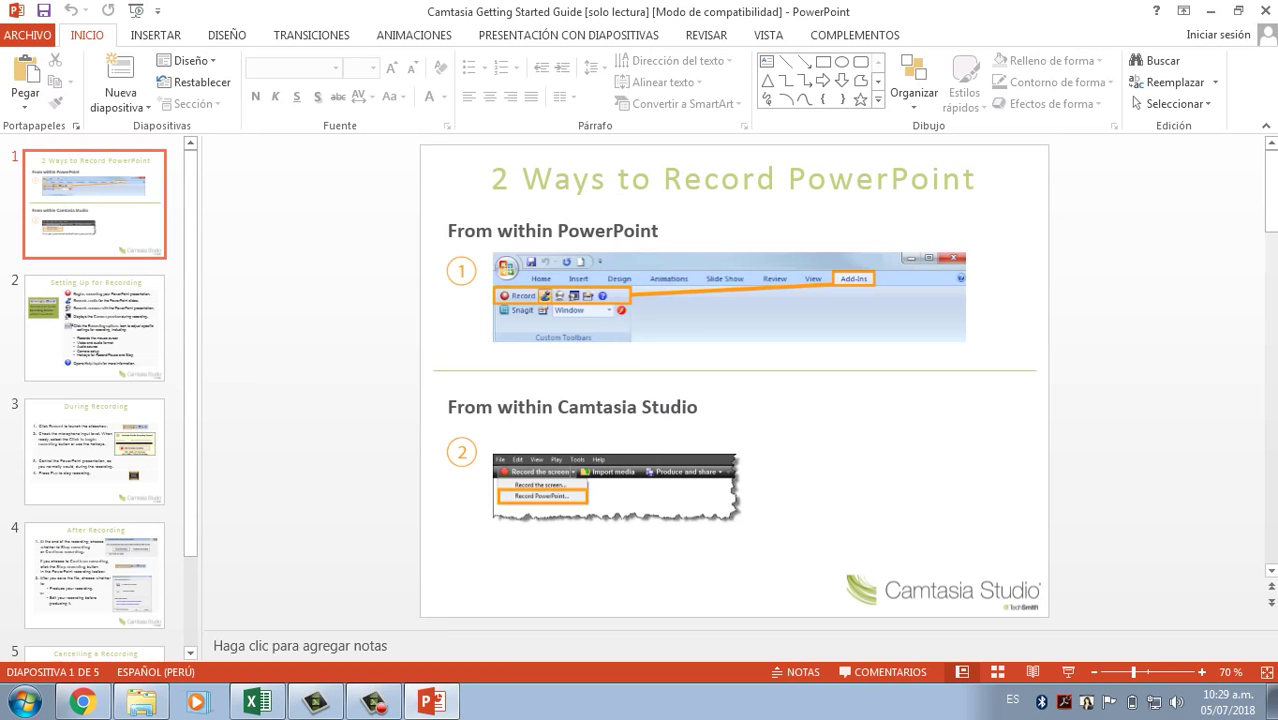
Step: Create a new blank presentation from ARCHIVO > Nuevo
{"action": "left_click", "coordinate": [28, 35]}
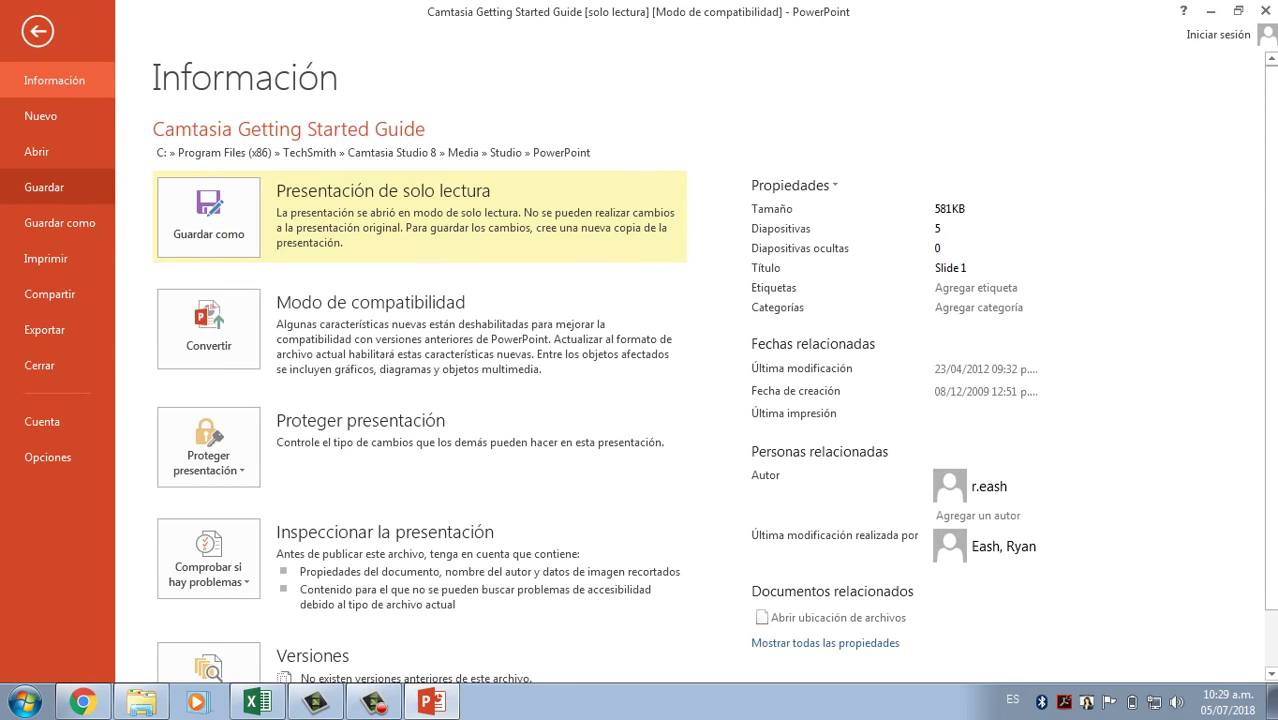
{"action": "left_click", "coordinate": [36, 151]}
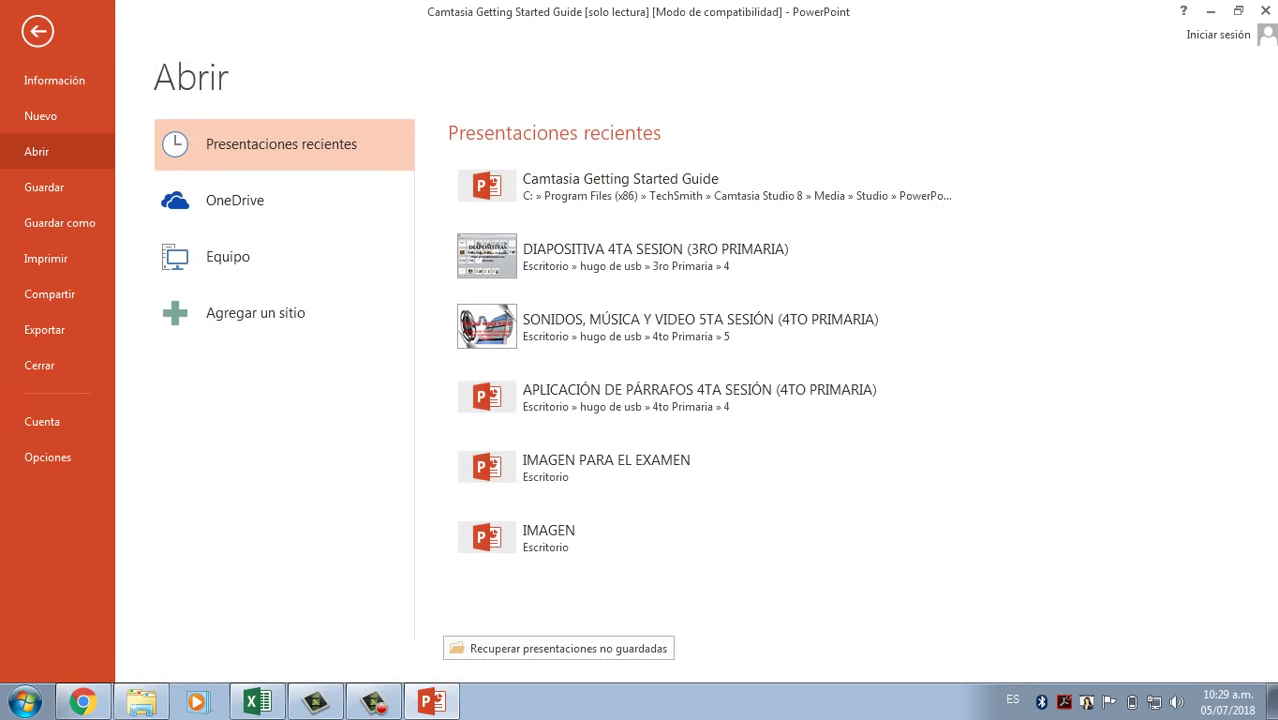
{"action": "left_click", "coordinate": [40, 116]}
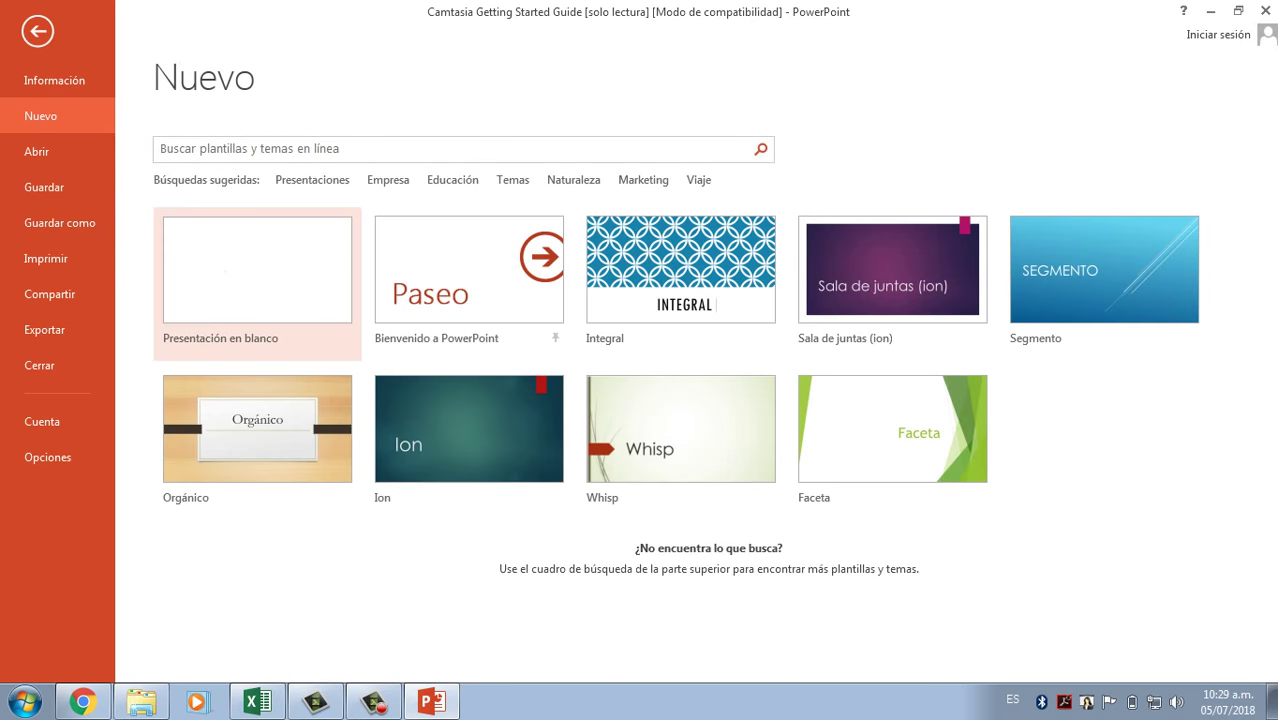
{"action": "left_click", "coordinate": [257, 270]}
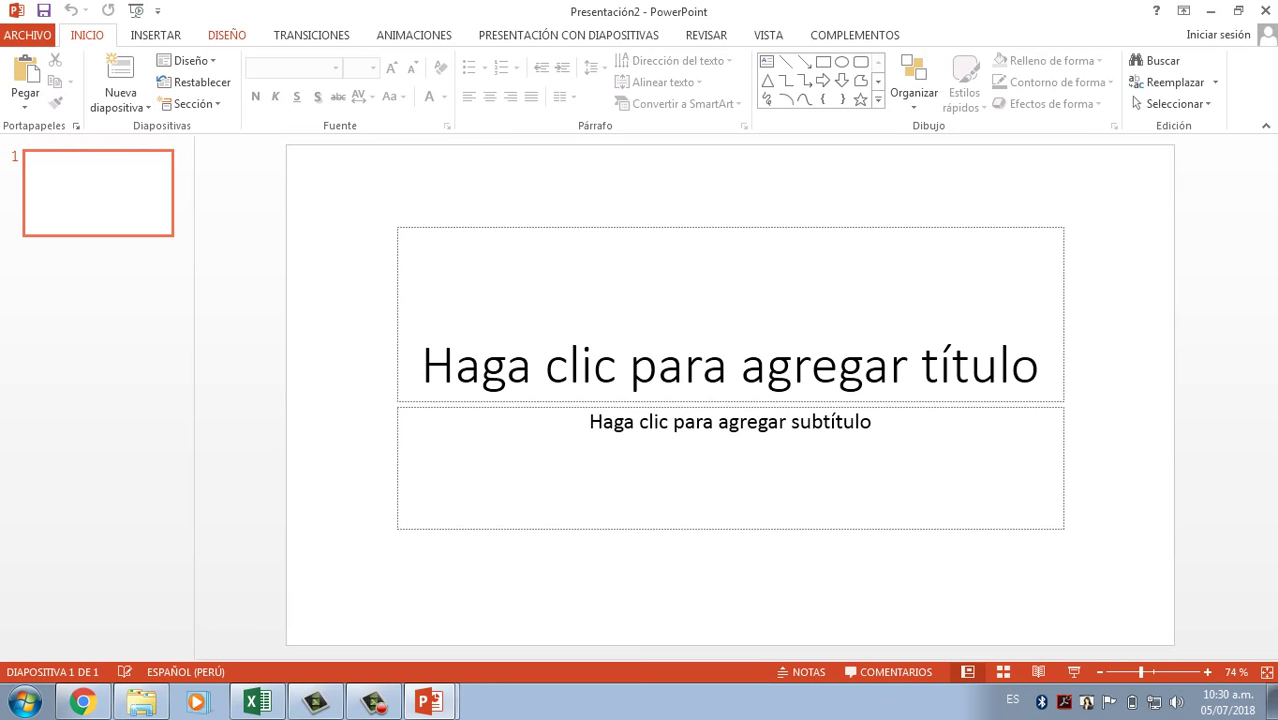
Step: Apply the purple Sala de reuniones Ion theme from the DISEÑO themes gallery
{"action": "left_click", "coordinate": [227, 35]}
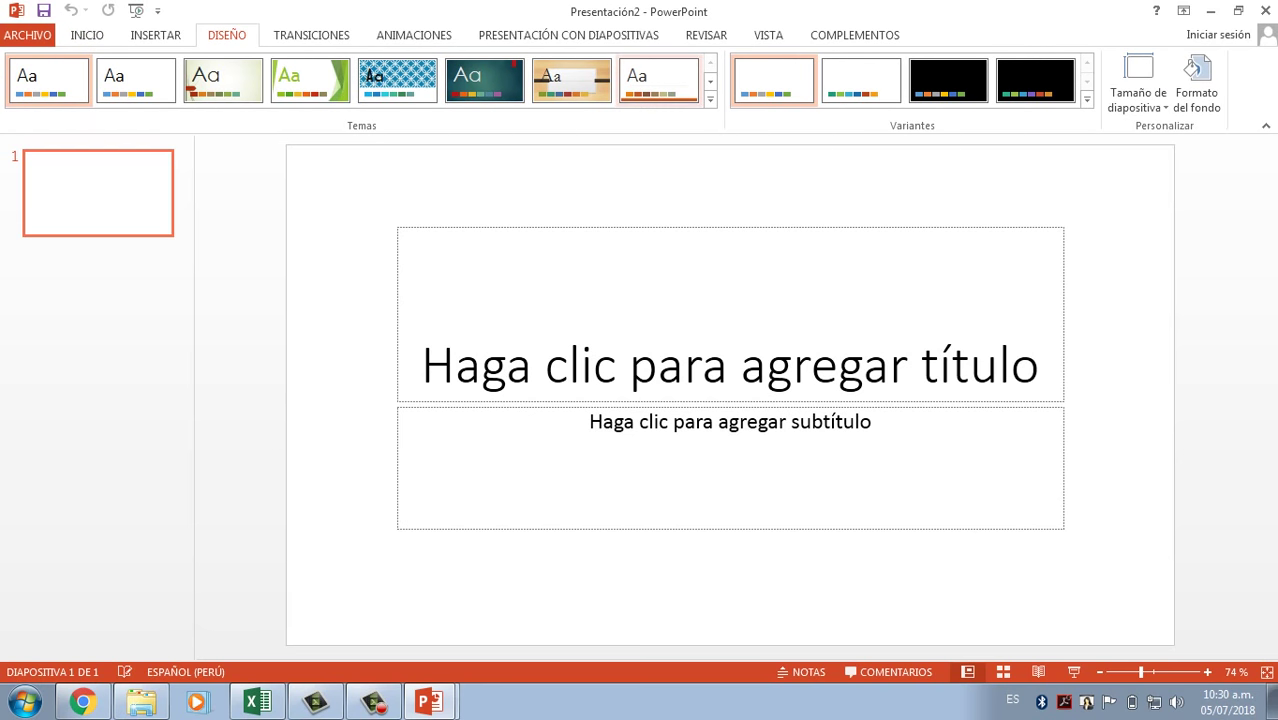
{"action": "left_click", "coordinate": [710, 99]}
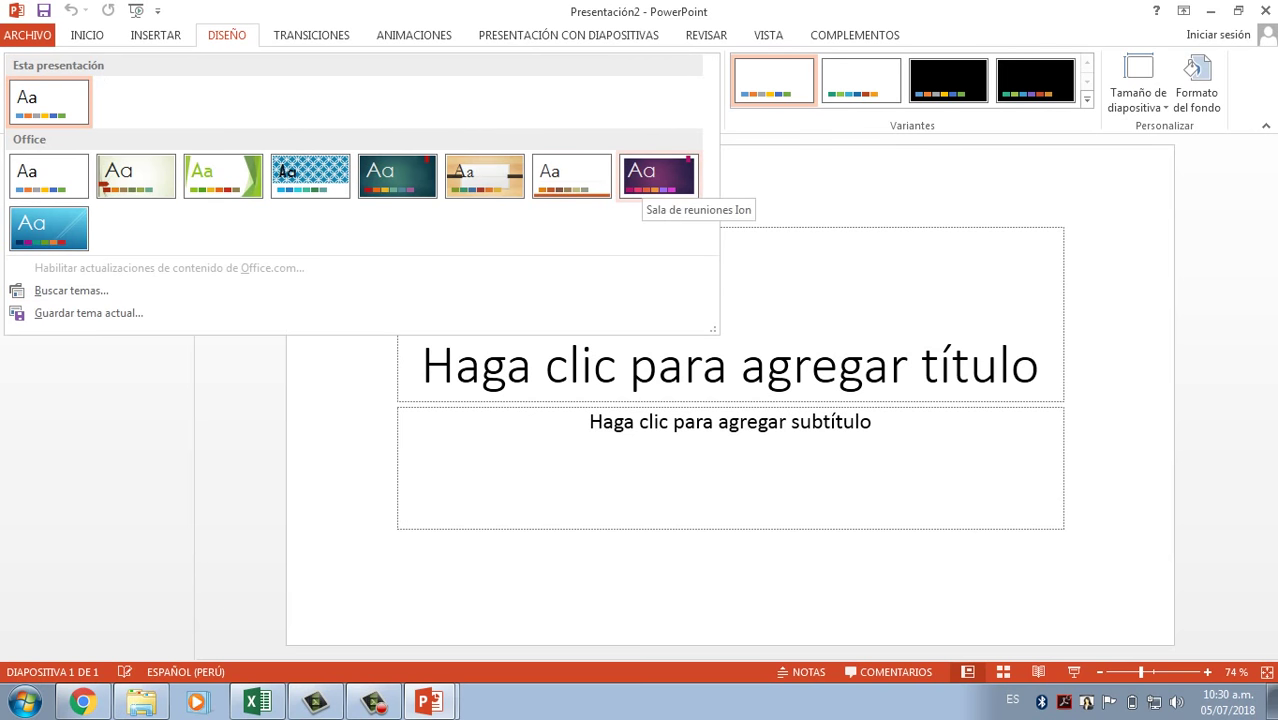
{"action": "left_click", "coordinate": [658, 180]}
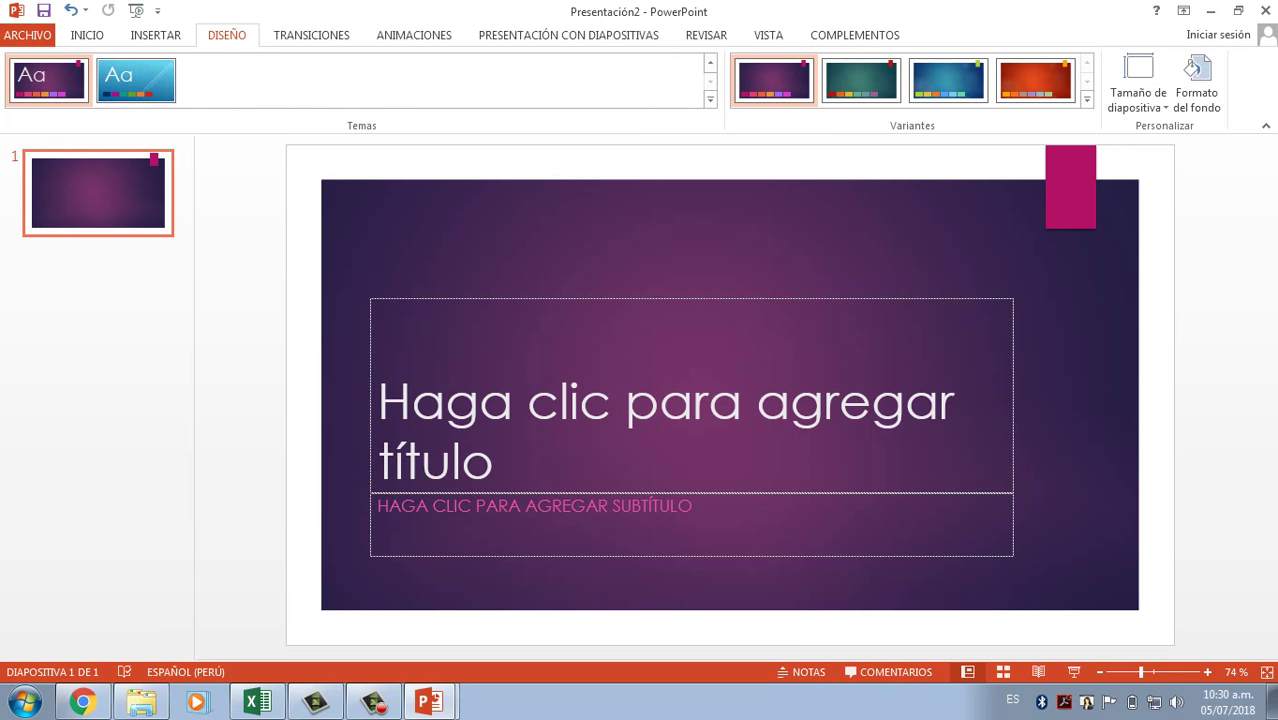
{"action": "left_click", "coordinate": [377, 460]}
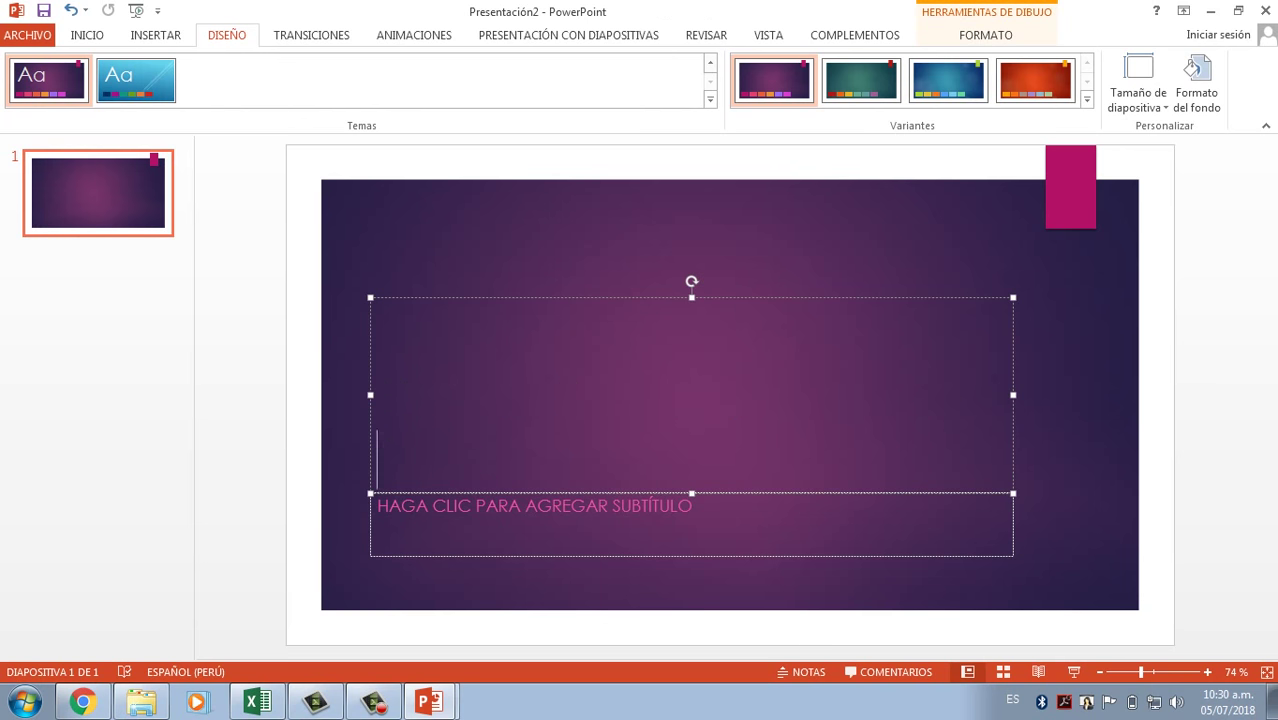
Step: Title the first slide CIBERT UNI and enter the author's full name as the subtitle
{"action": "type", "text": "CIBE"}
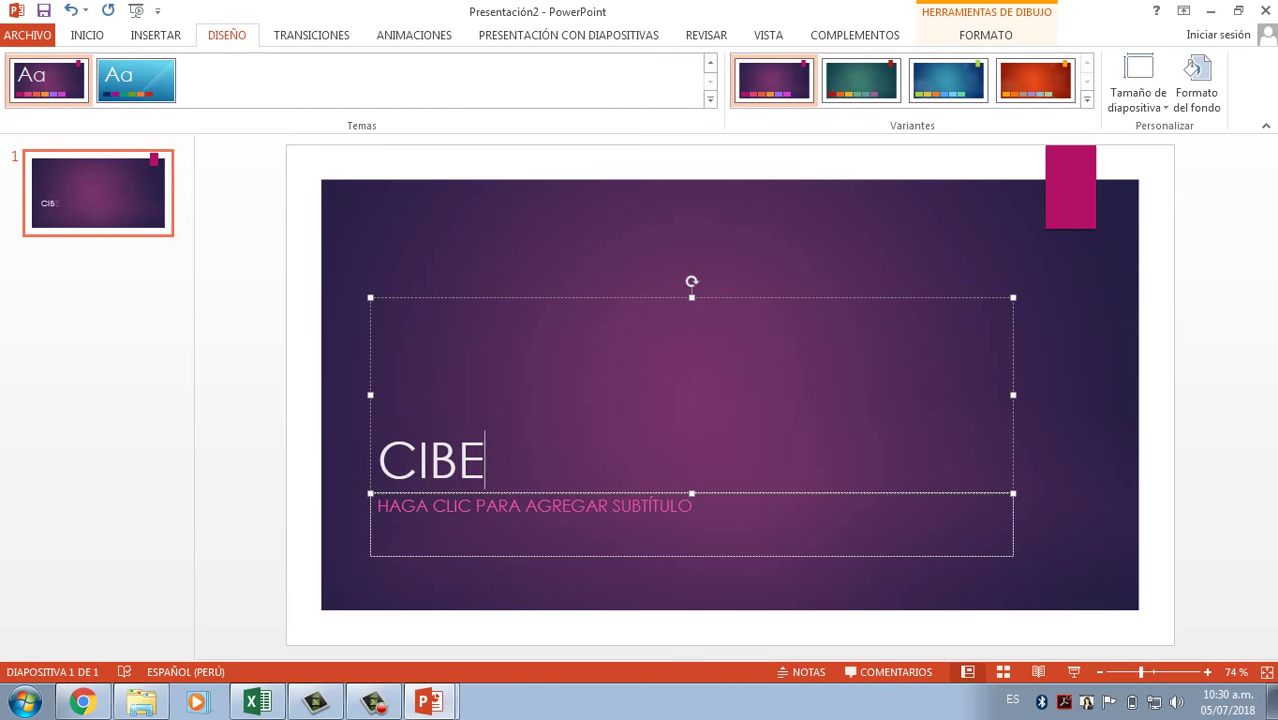
{"action": "type", "text": "RT"}
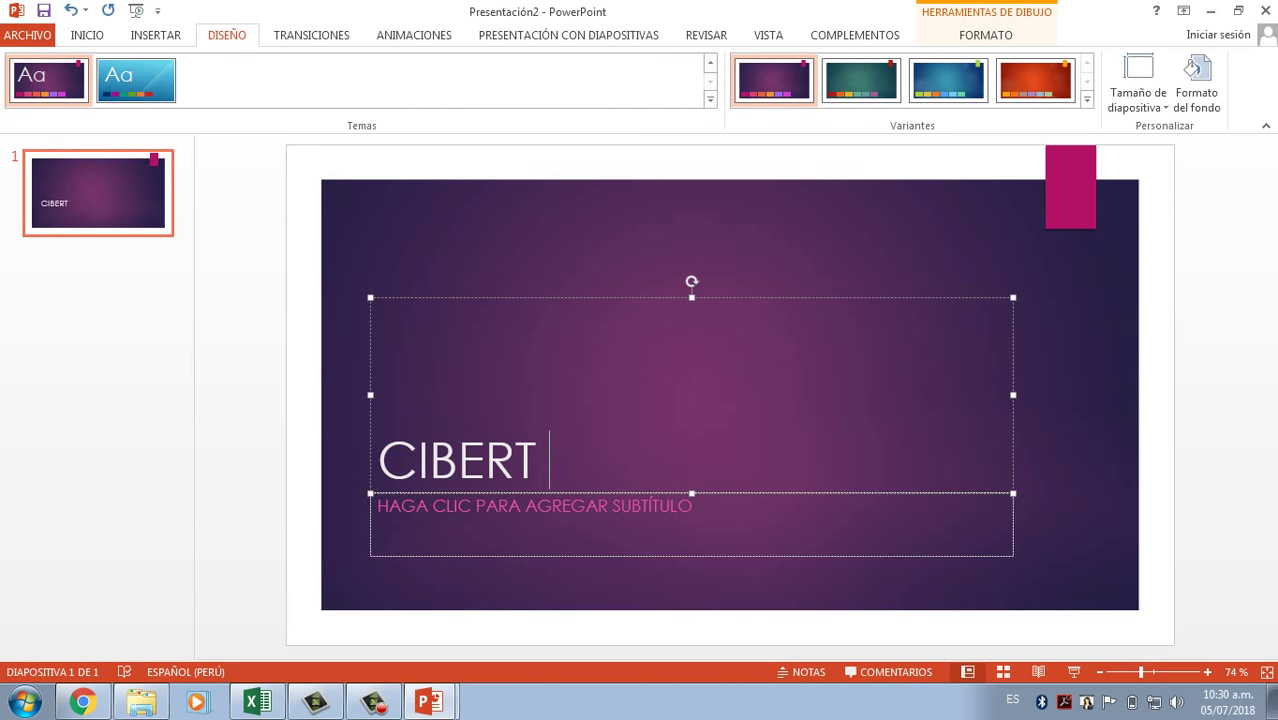
{"action": "type", "text": " UNI"}
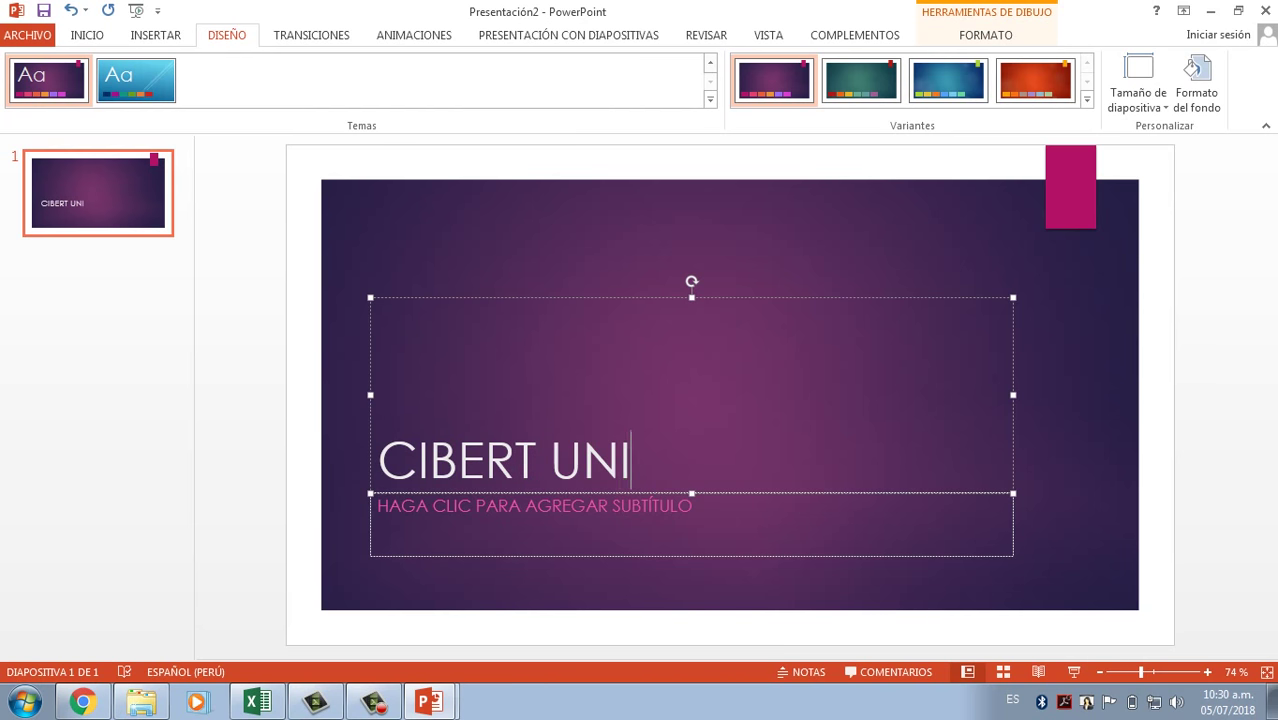
{"action": "left_click", "coordinate": [378, 506]}
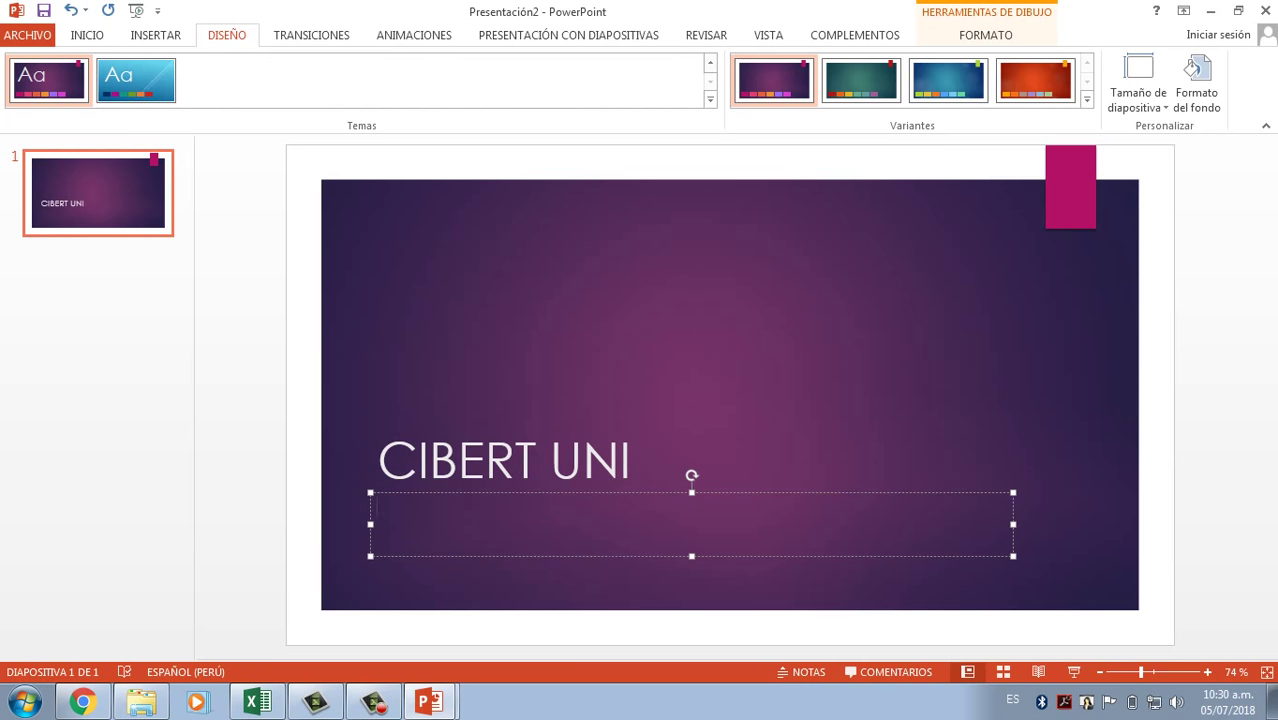
{"action": "type", "text": "VICTOR HUGO "}
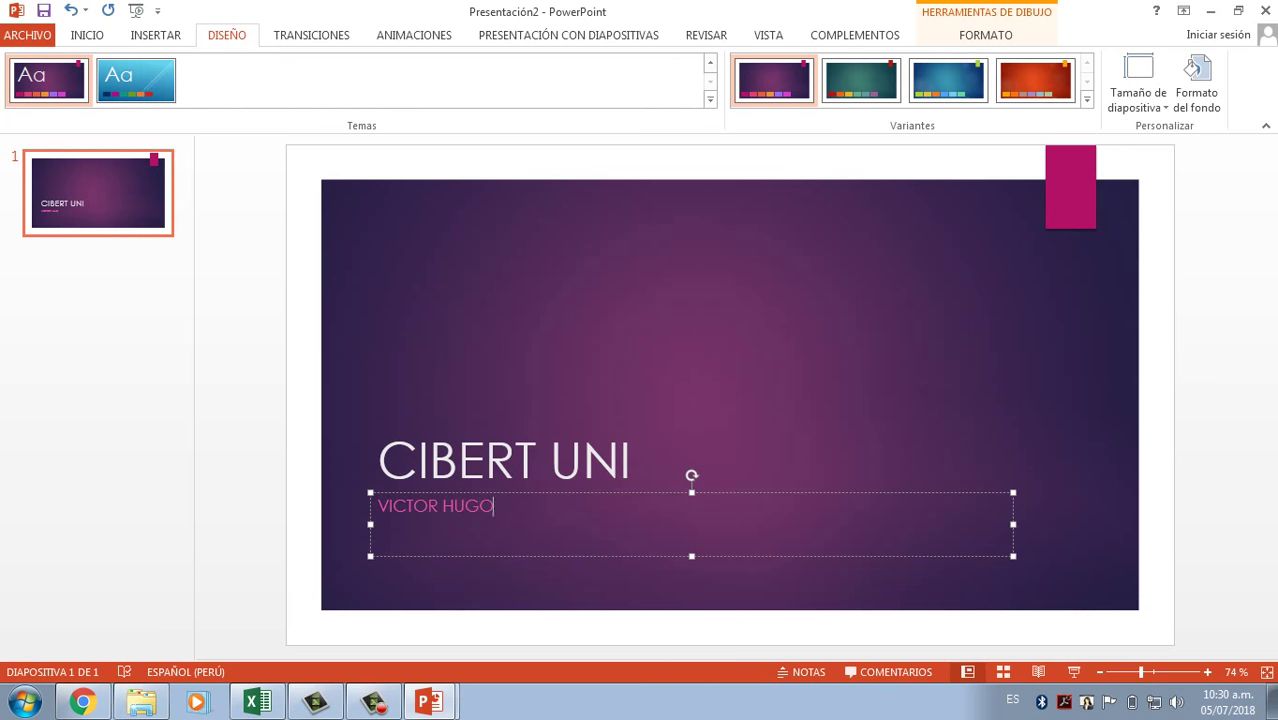
{"action": "type", "text": "HUARAC"}
{"action": "type", "text": "A ARAM"}
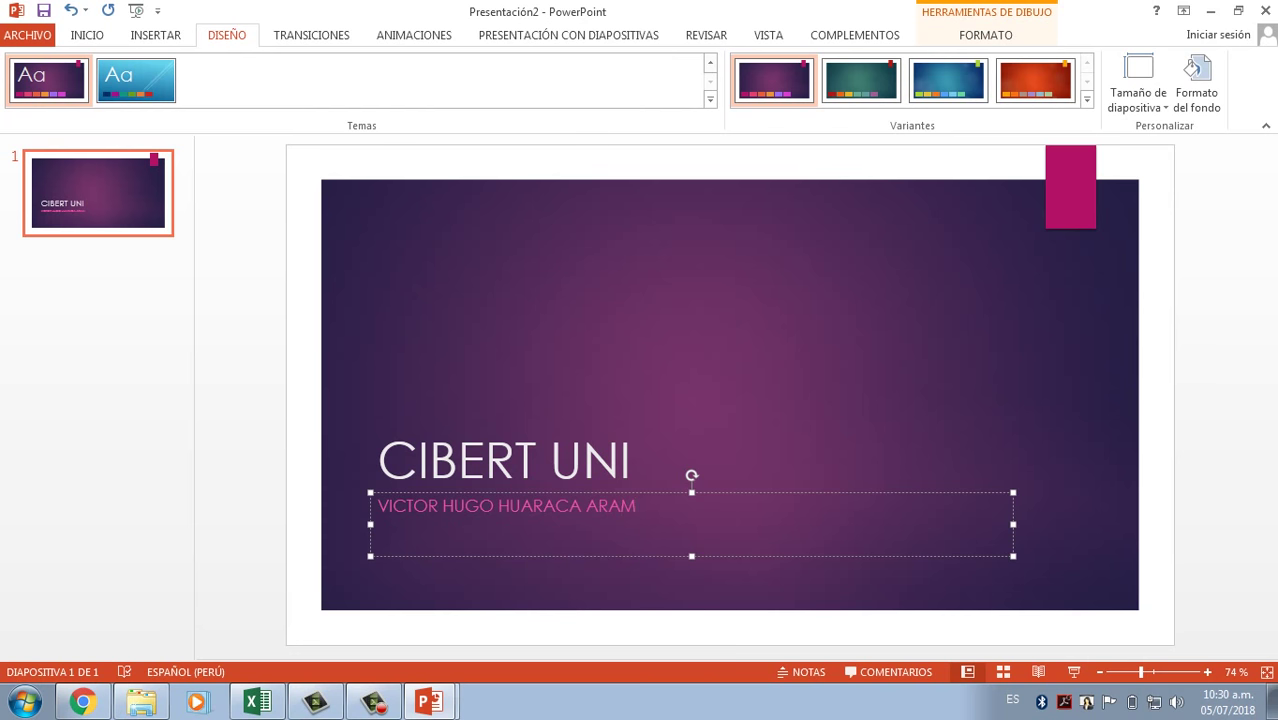
{"action": "type", "text": "BURU"}
{"action": "key", "text": "Escape"}
{"action": "key", "text": "Escape"}
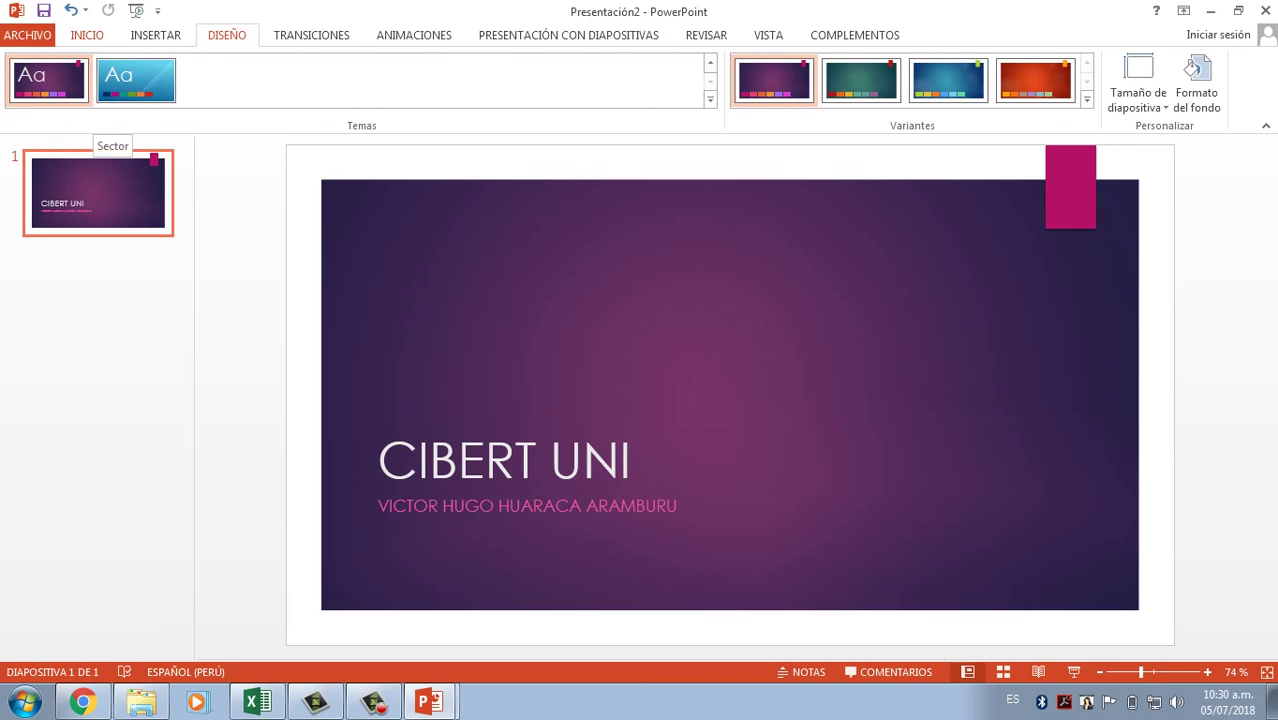
{"action": "left_click", "coordinate": [87, 35]}
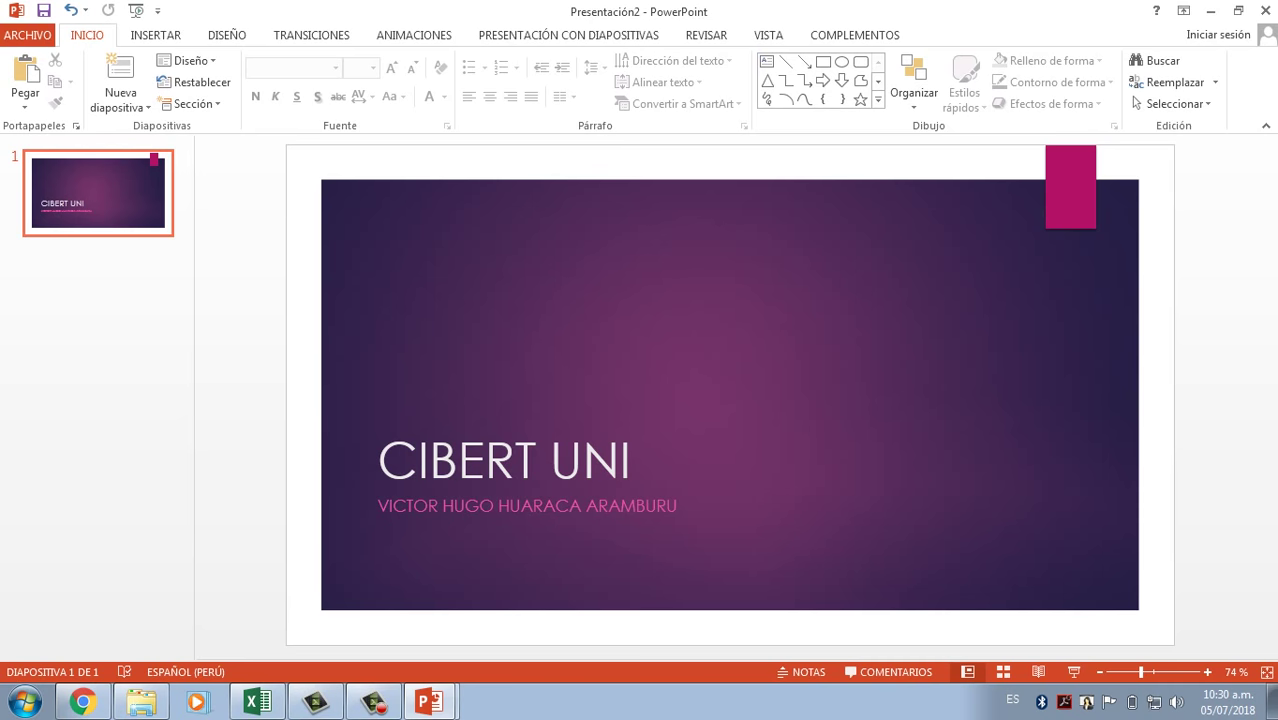
Step: Add a title-and-content slide titled MIS CURSOS FAVORITOS
{"action": "left_click", "coordinate": [120, 100]}
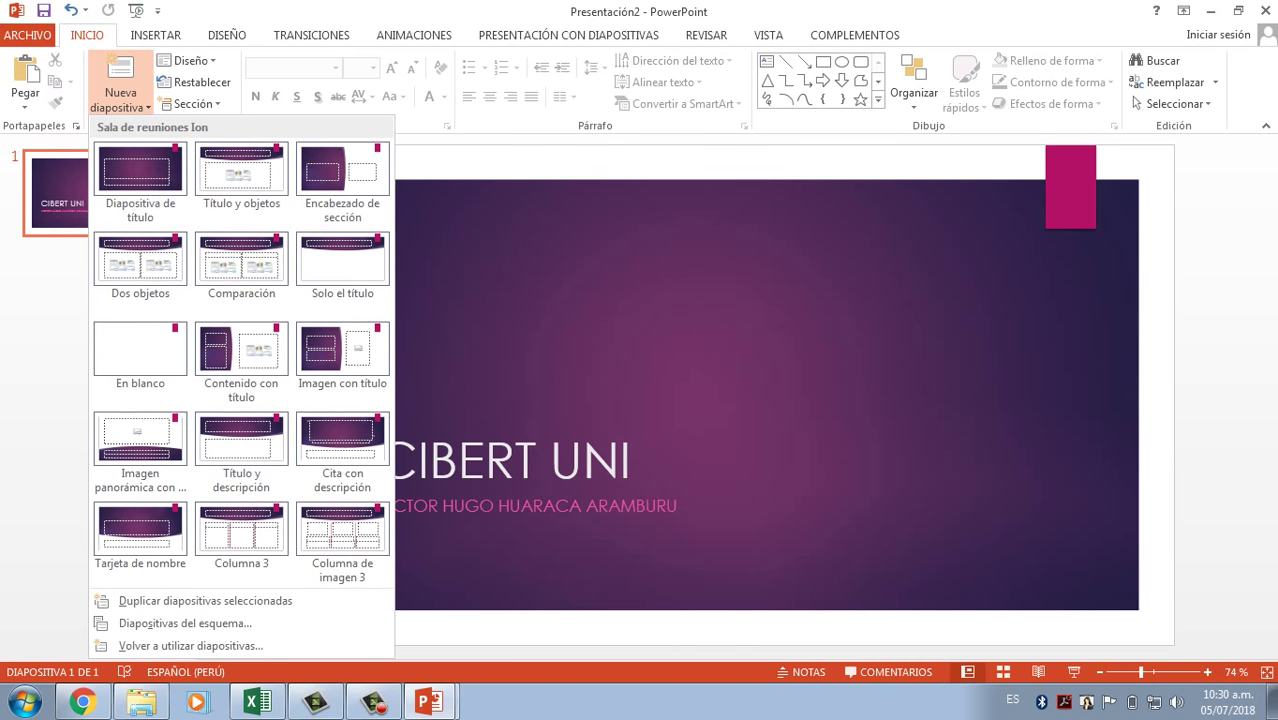
{"action": "key", "text": "Escape"}
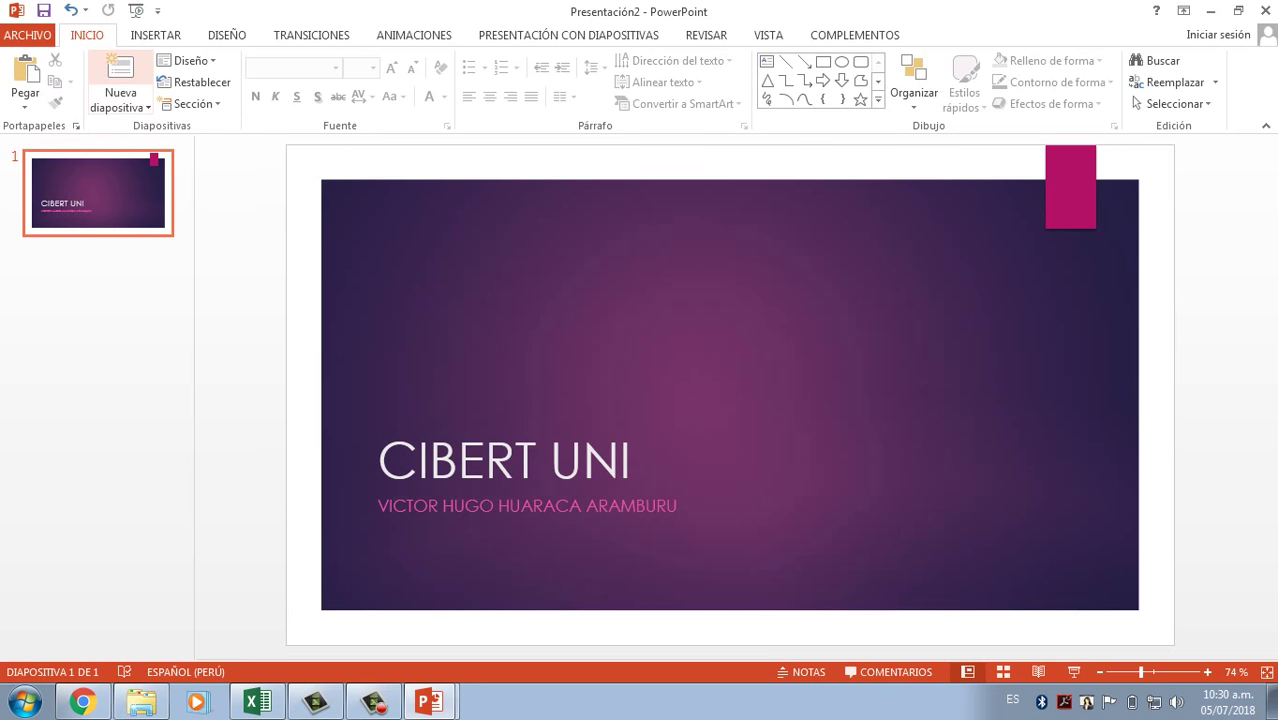
{"action": "left_click", "coordinate": [120, 70]}
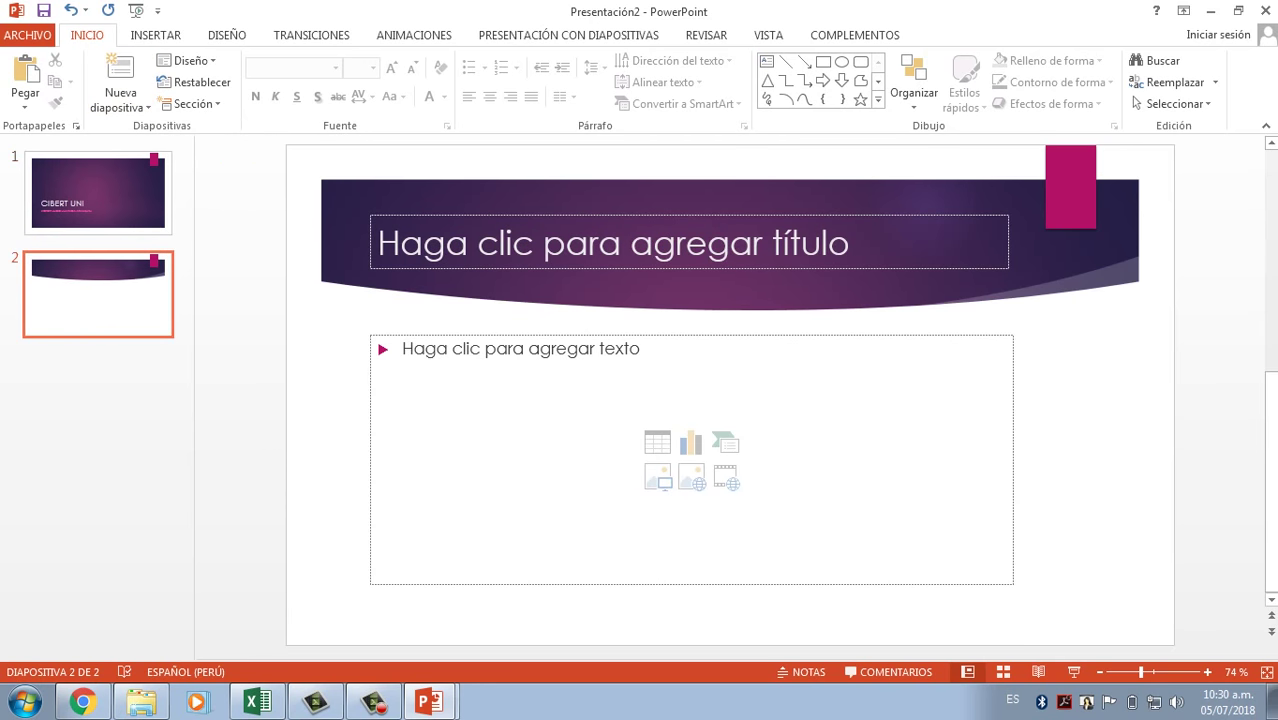
{"action": "left_click", "coordinate": [376, 243]}
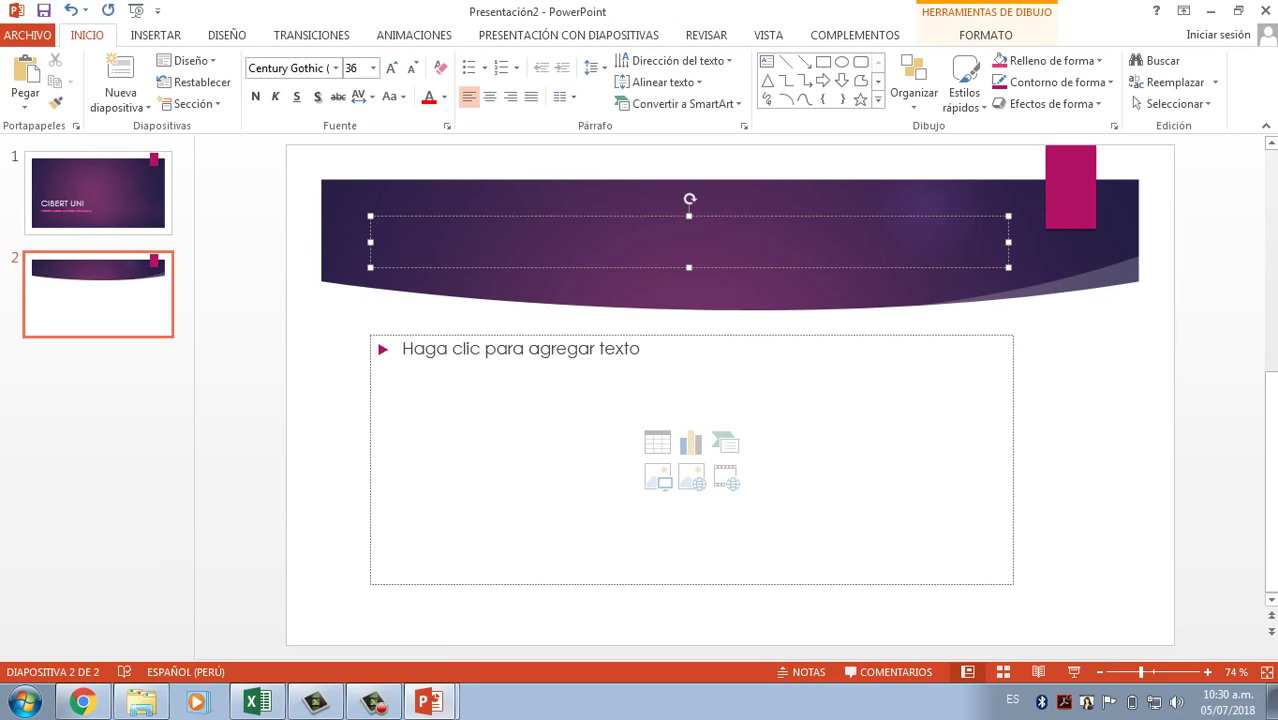
{"action": "type", "text": "MIS C"}
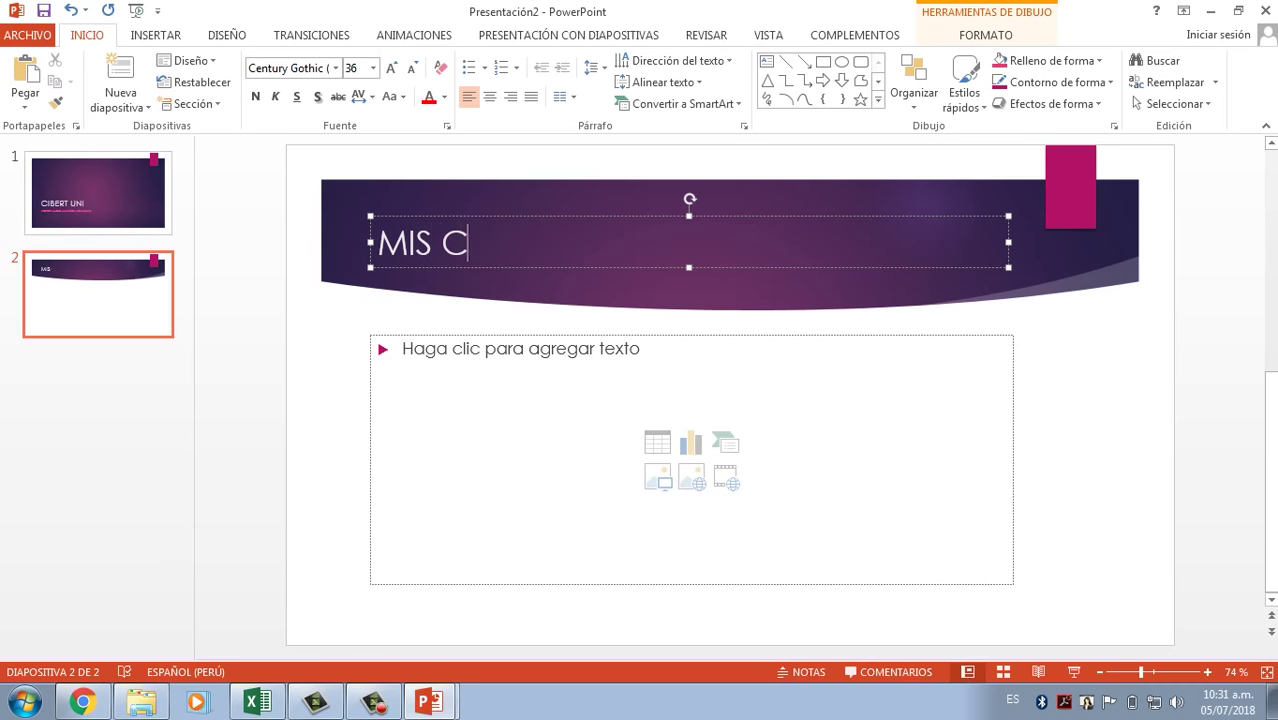
{"action": "type", "text": "URSOS F"}
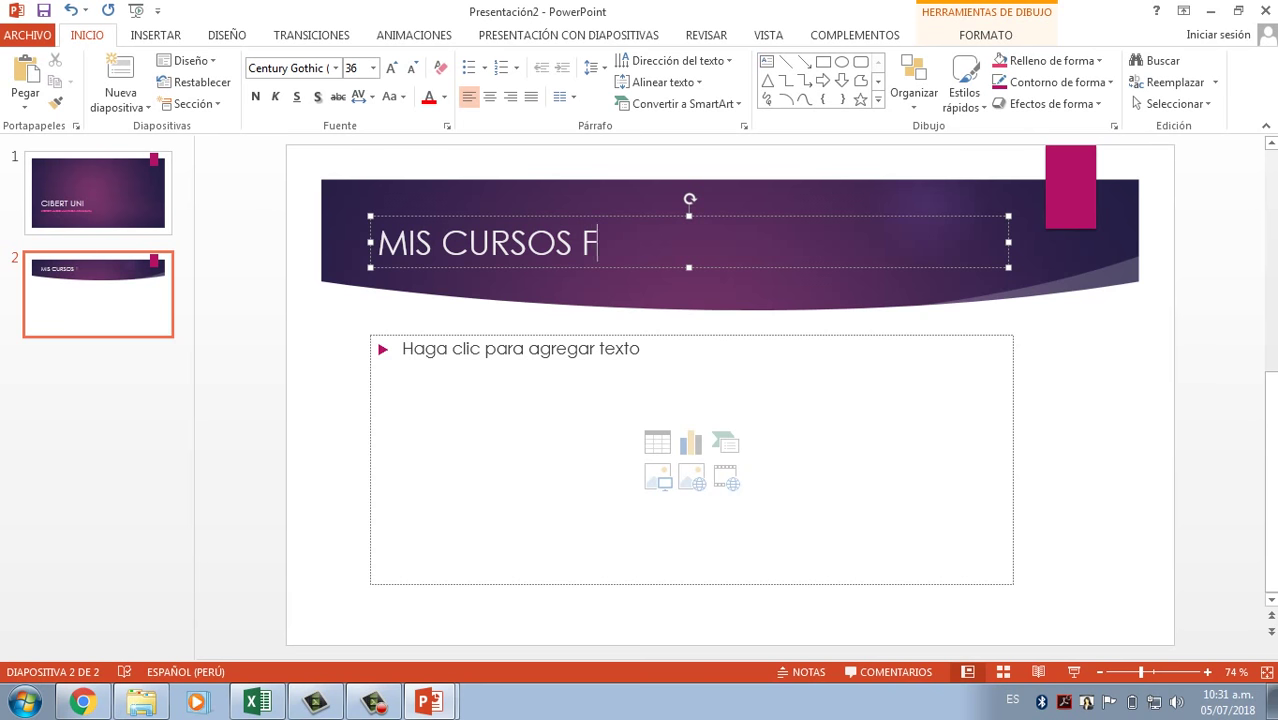
{"action": "type", "text": "AVORI"}
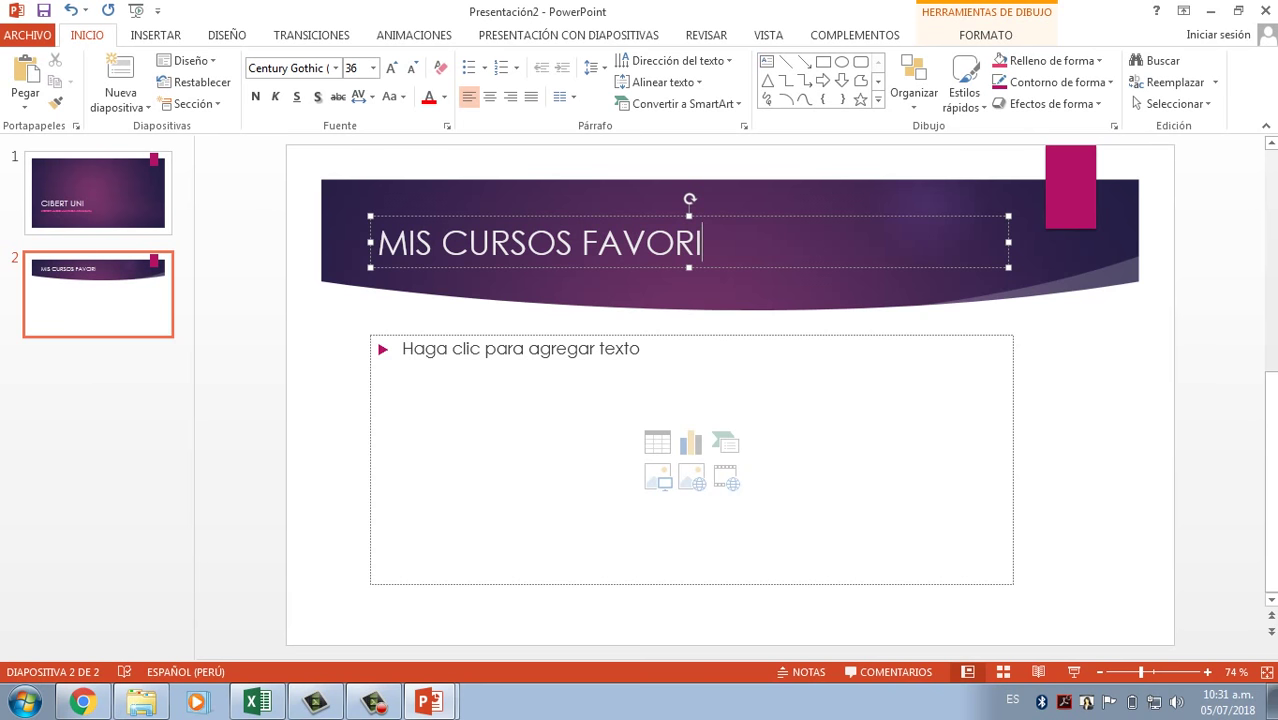
{"action": "type", "text": "TOS"}
{"action": "key", "text": "ctrl+Return"}
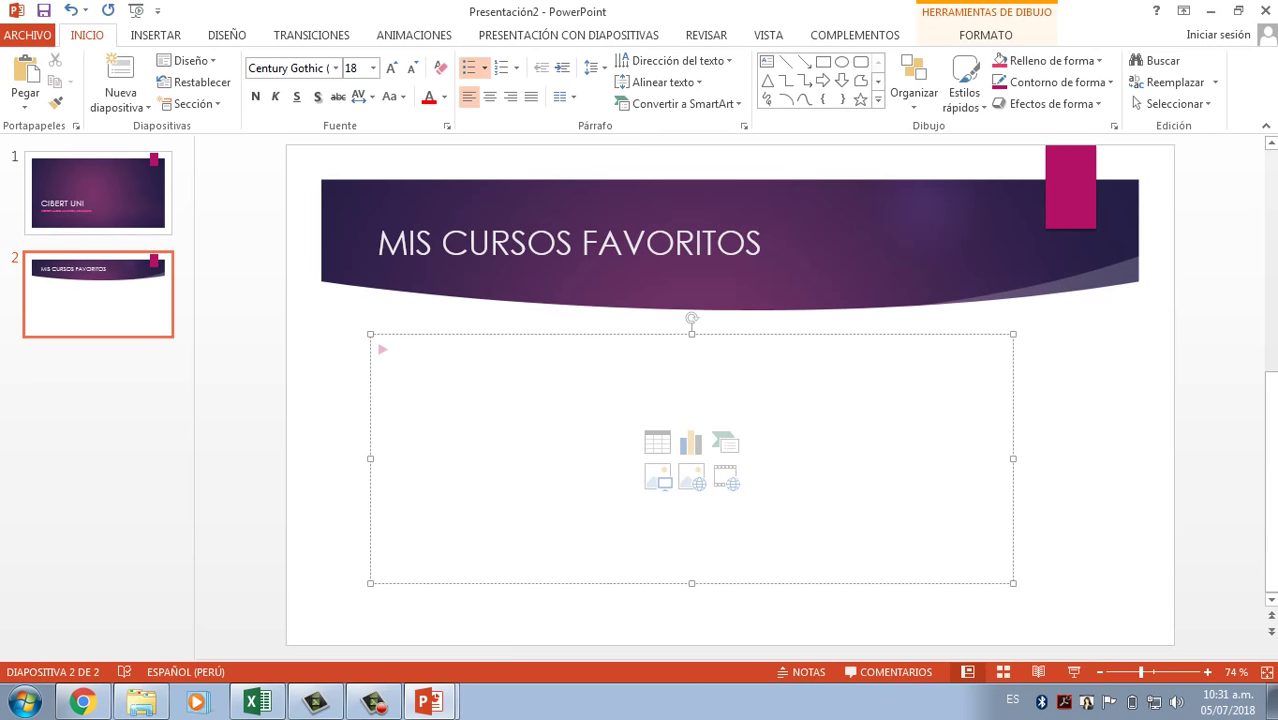
Step: Type the first bullet as MATEMÁTICA, correcting typos and adding the accent
{"action": "type", "text": "MATEMATI"}
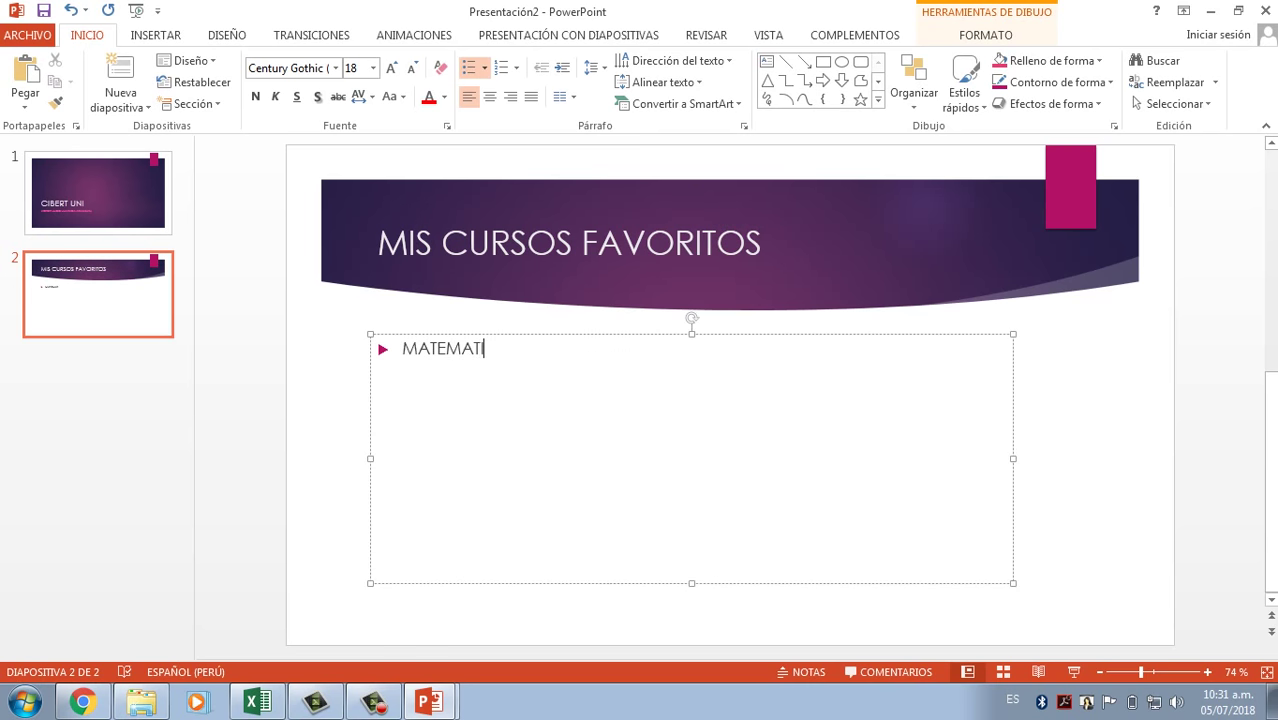
{"action": "key", "text": "BackSpace"}
{"action": "key", "text": "BackSpace"}
{"action": "key", "text": "BackSpace"}
{"action": "key", "text": "BackSpace"}
{"action": "key", "text": "BackSpace"}
{"action": "type", "text": "E"}
{"action": "type", "text": "MATICA"}
{"action": "type", "text": "´´"}
{"action": "key", "text": "BackSpace"}
{"action": "key", "text": "BackSpace"}
{"action": "left_click", "coordinate": [445, 348]}
{"action": "left_click", "coordinate": [472, 348]}
{"action": "key", "text": "BackSpace"}
{"action": "type", "text": "Á"}
{"action": "left_click", "coordinate": [510, 348]}
Step: Add bullets ARITMETICA, EDUCACION FISICA, COMPUTO and HISTORIA below it
{"action": "key", "text": "Return"}
{"action": "type", "text": "A"}
{"action": "type", "text": "RIT"}
{"action": "type", "text": "ET"}
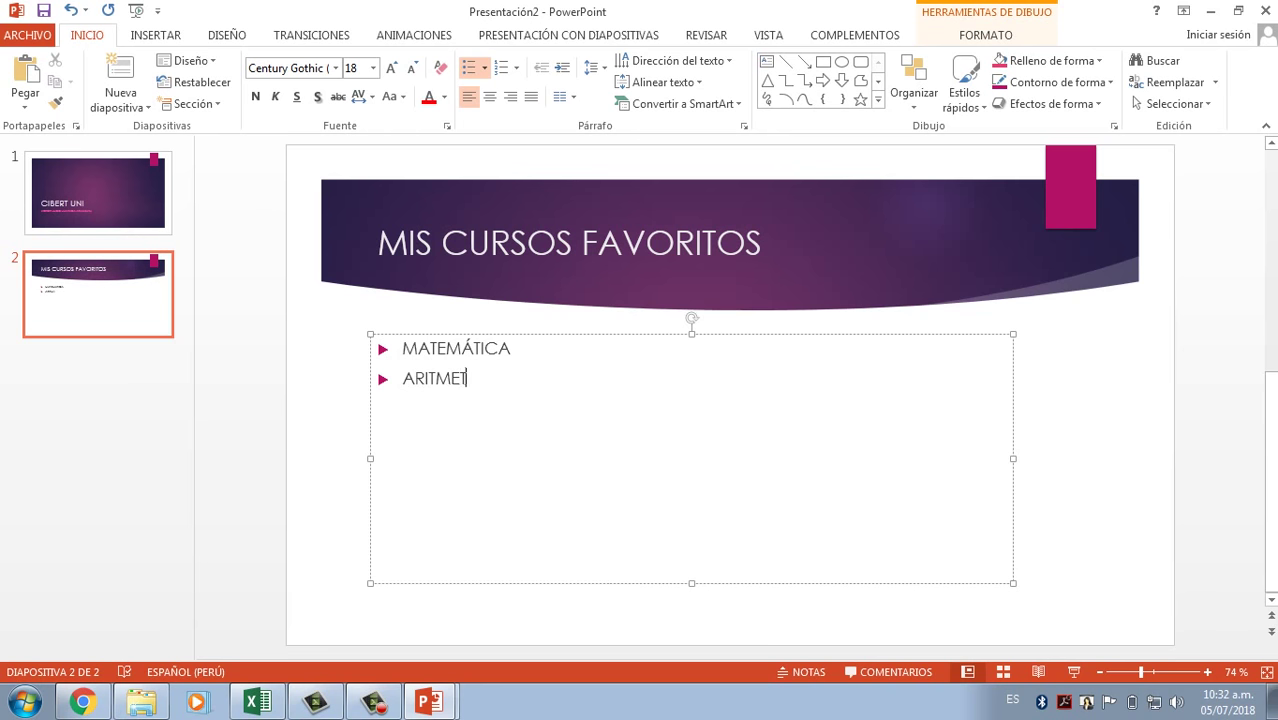
{"action": "type", "text": "ICA"}
{"action": "key", "text": "Return"}
{"action": "type", "text": "EDU"}
{"action": "type", "text": "CAC"}
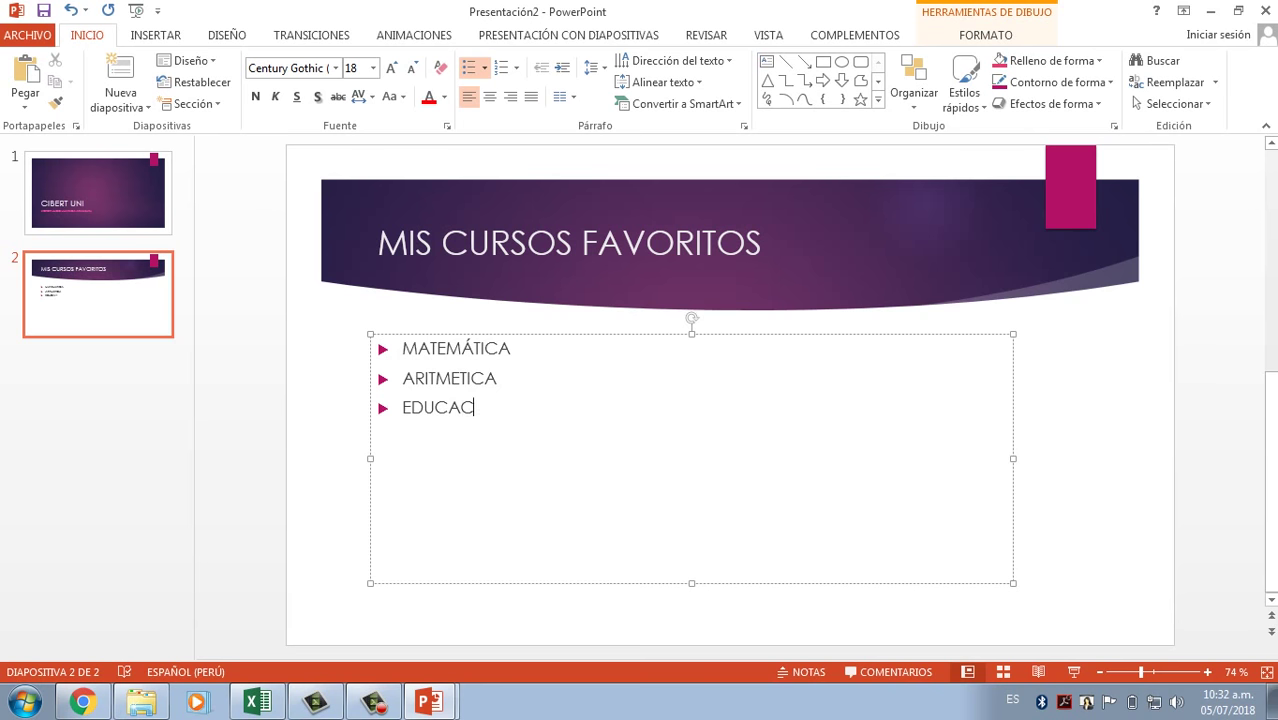
{"action": "type", "text": "ION FIS"}
{"action": "type", "text": "ICA"}
{"action": "key", "text": "Return"}
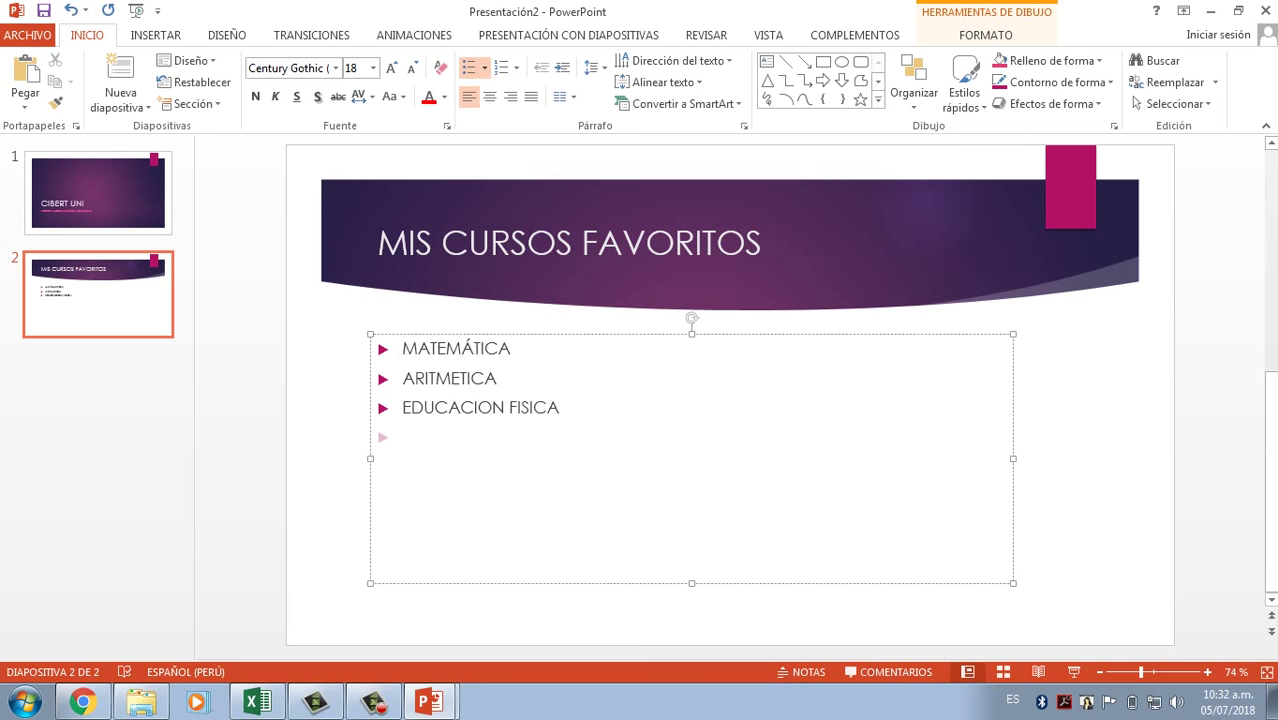
{"action": "type", "text": "COMPUTO"}
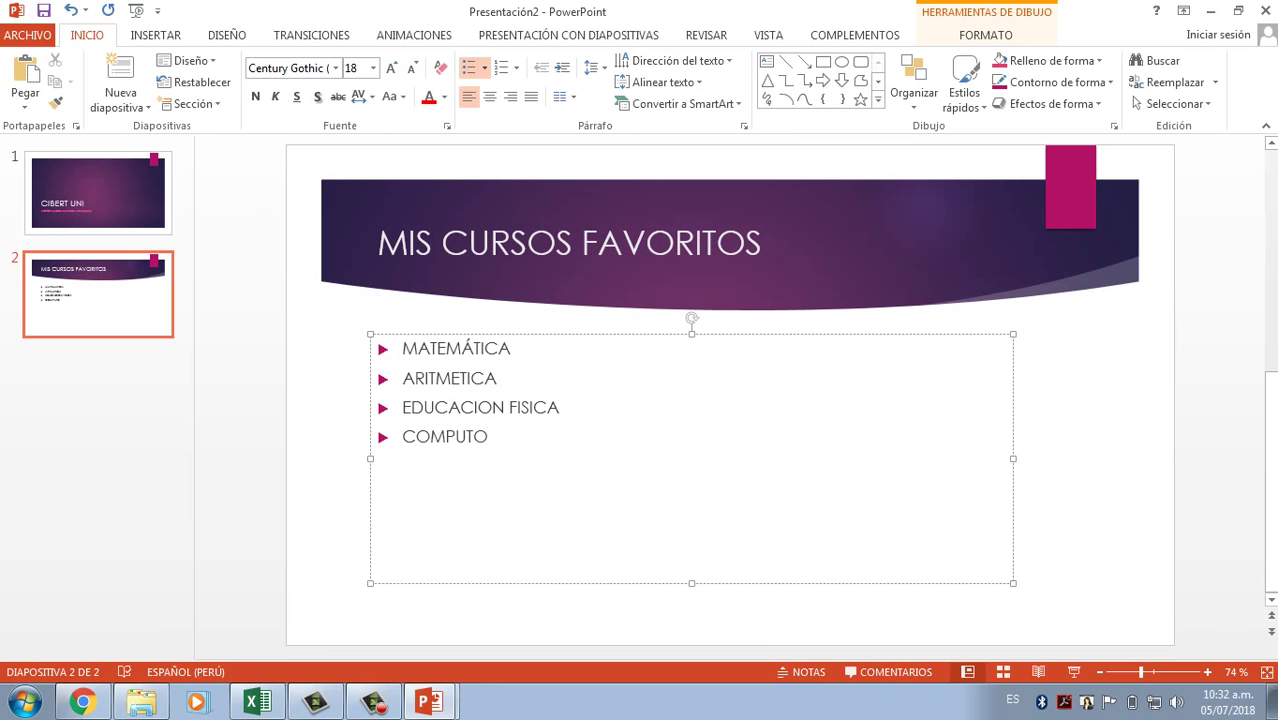
{"action": "key", "text": "Return"}
{"action": "type", "text": "HISTO"}
{"action": "type", "text": "RIA"}
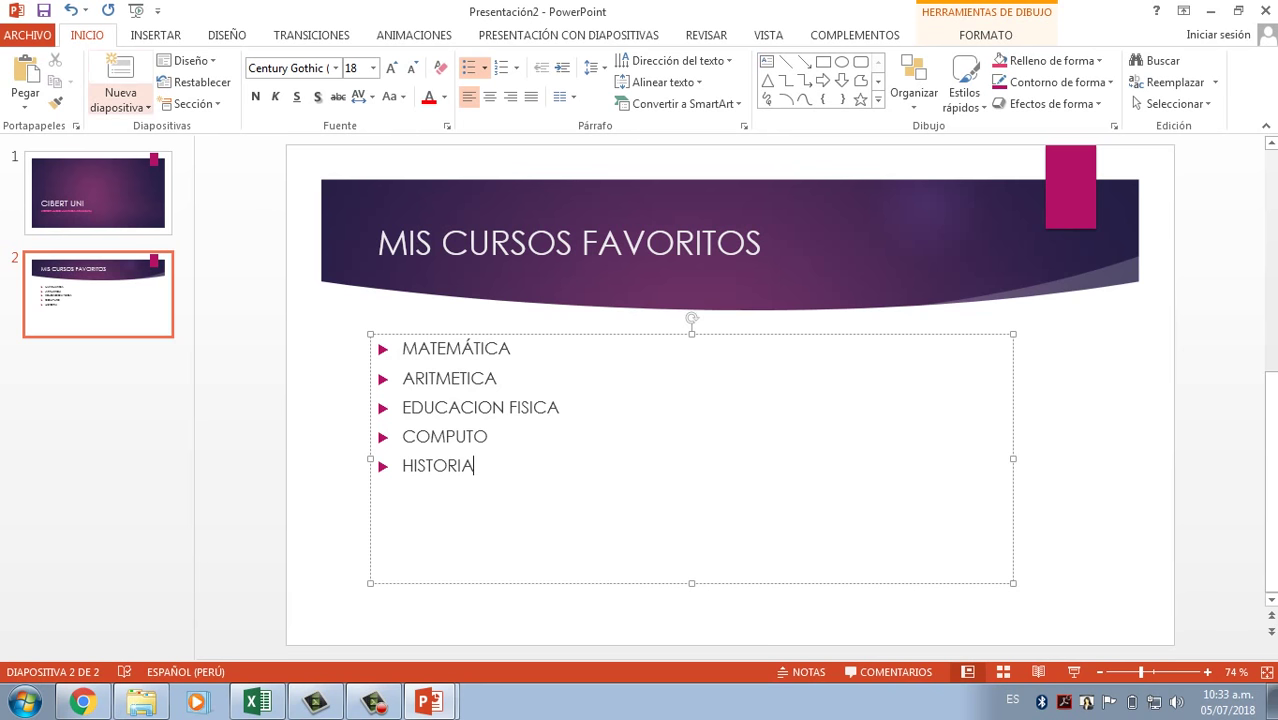
{"action": "left_click", "coordinate": [120, 100]}
Step: Make slide 3 titled MATEMATICA with the bullet ME GUSTA LOS NUMEROS, then add another slide
{"action": "key", "text": "Escape"}
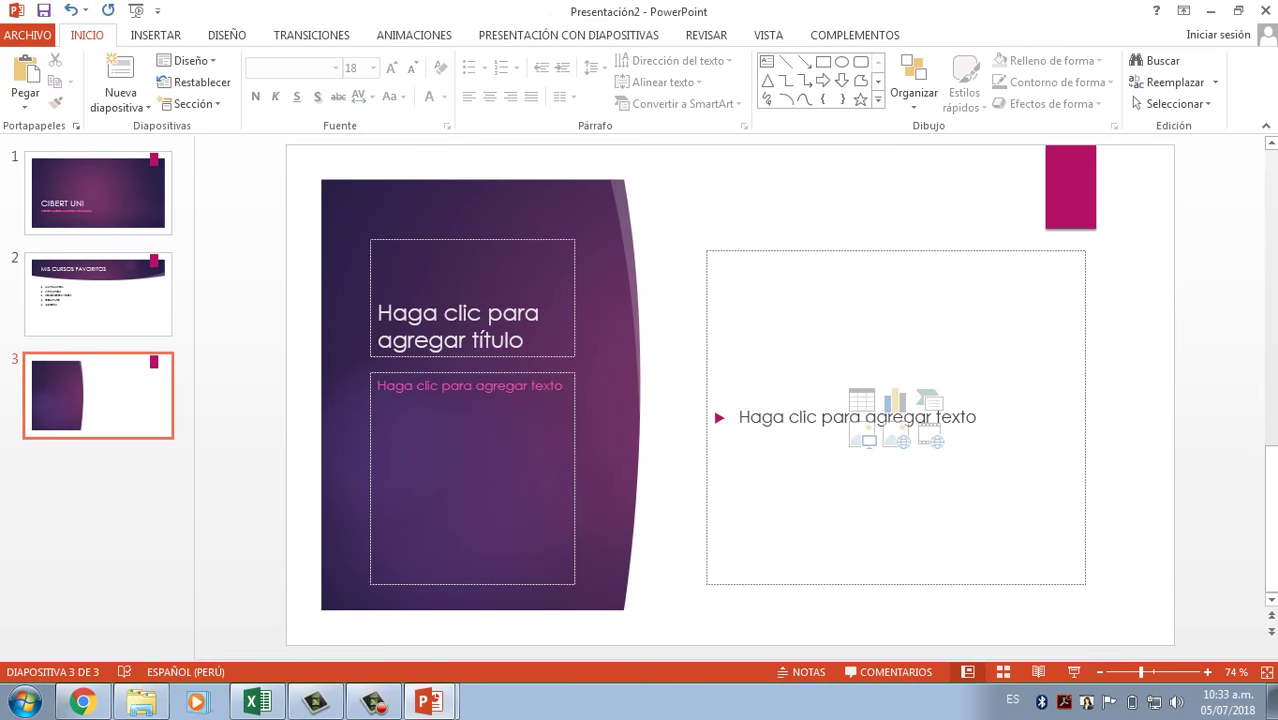
{"action": "left_click", "coordinate": [376, 338]}
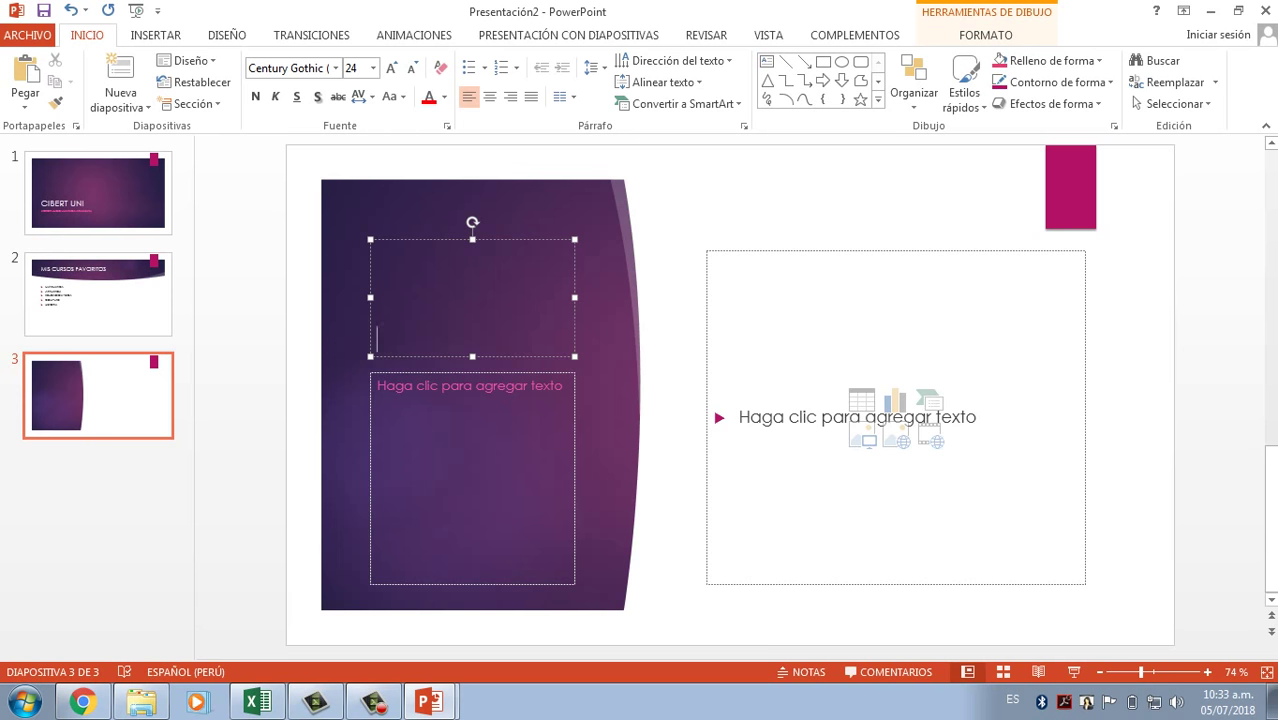
{"action": "type", "text": "MATEMAT"}
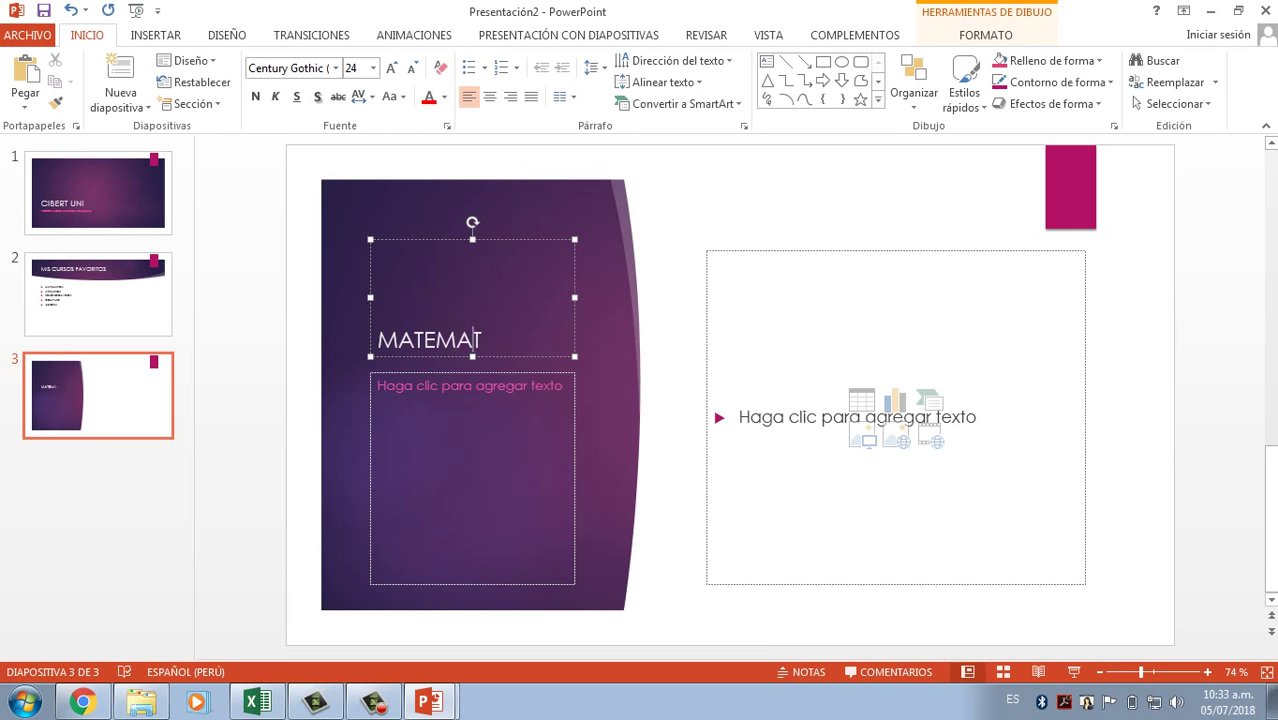
{"action": "type", "text": "ICA"}
{"action": "left_click", "coordinate": [740, 417]}
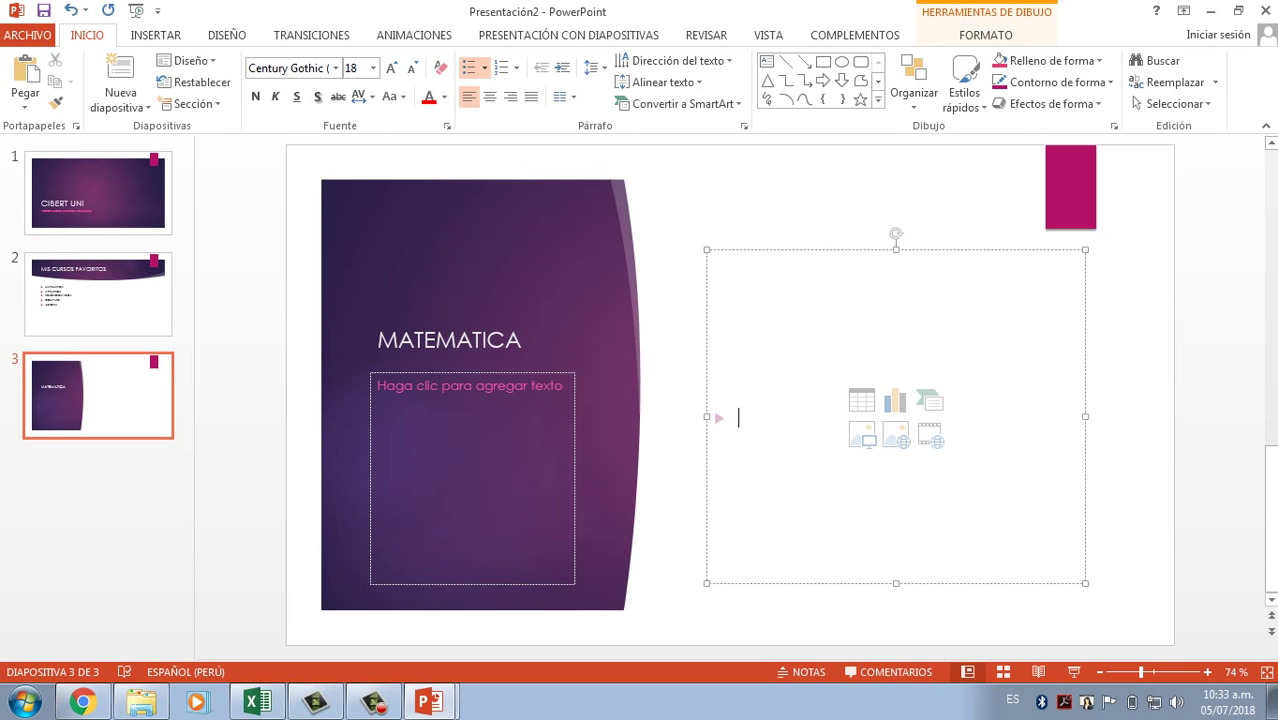
{"action": "type", "text": "MEGUS"}
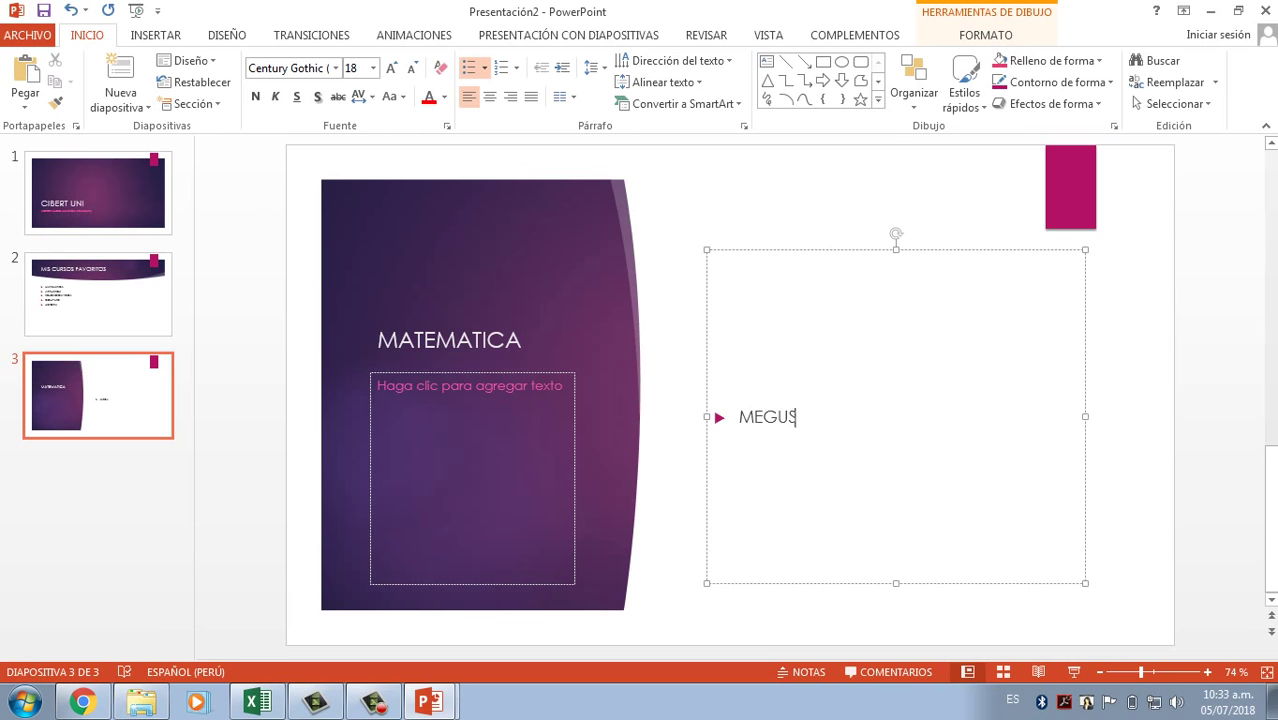
{"action": "type", "text": "TAN"}
{"action": "key", "text": "BackSpace"}
{"action": "key", "text": "BackSpace"}
{"action": "key", "text": "BackSpace"}
{"action": "key", "text": "BackSpace"}
{"action": "key", "text": "BackSpace"}
{"action": "key", "text": "BackSpace"}
{"action": "type", "text": "GUSTA LOS"}
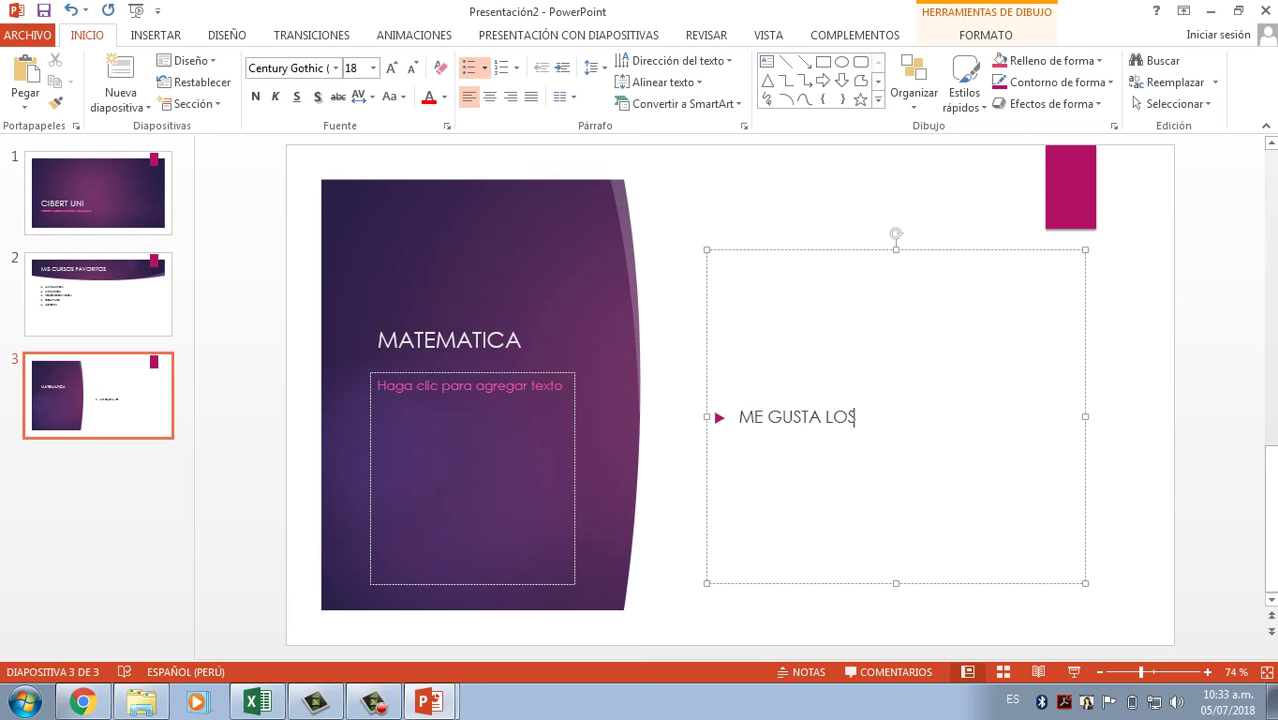
{"action": "type", "text": " NUMEROS"}
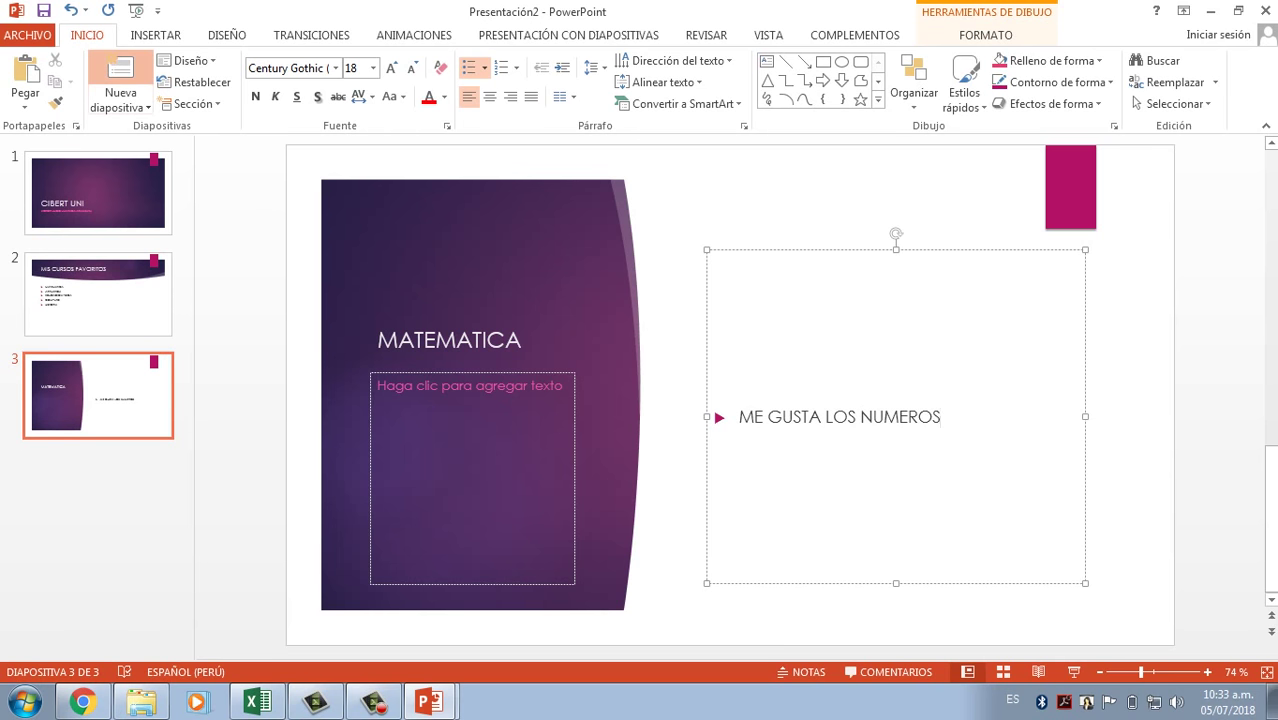
{"action": "left_click", "coordinate": [120, 72]}
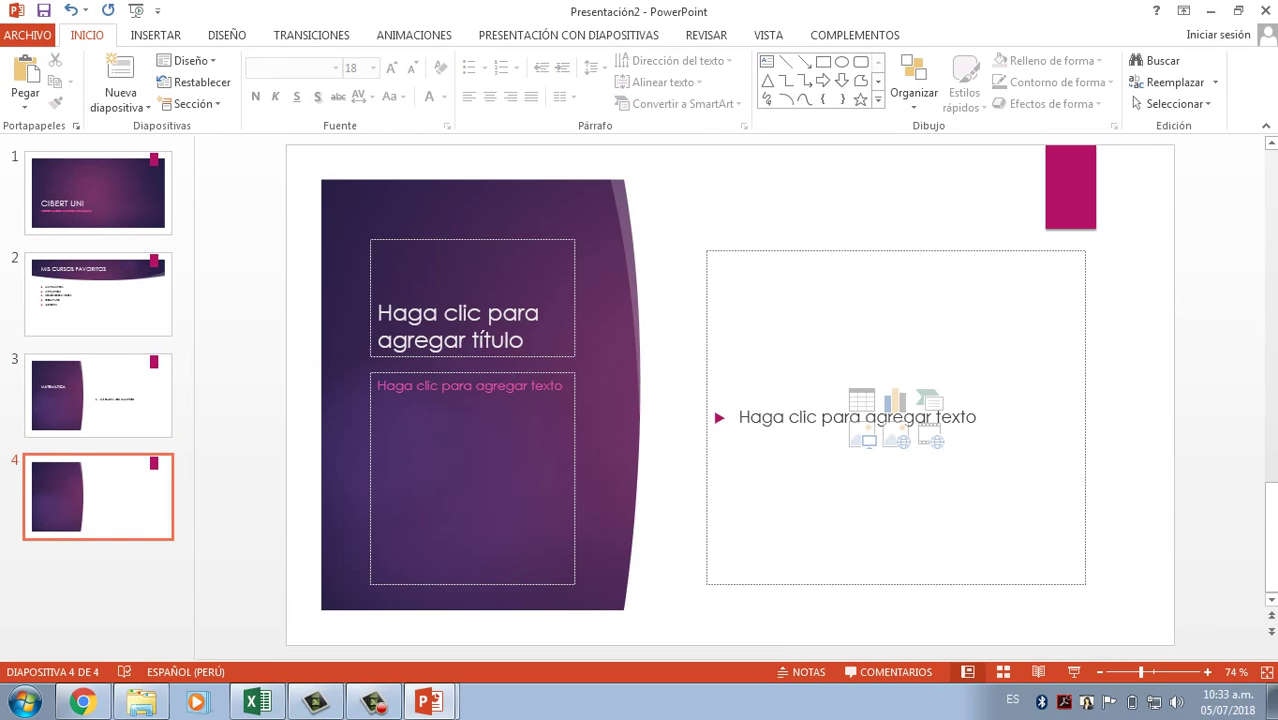
Step: Title slide 4 ARITMETICA and give it the bullet ES MUY DIFICIL
{"action": "left_click", "coordinate": [98, 294]}
{"action": "left_click", "coordinate": [98, 496]}
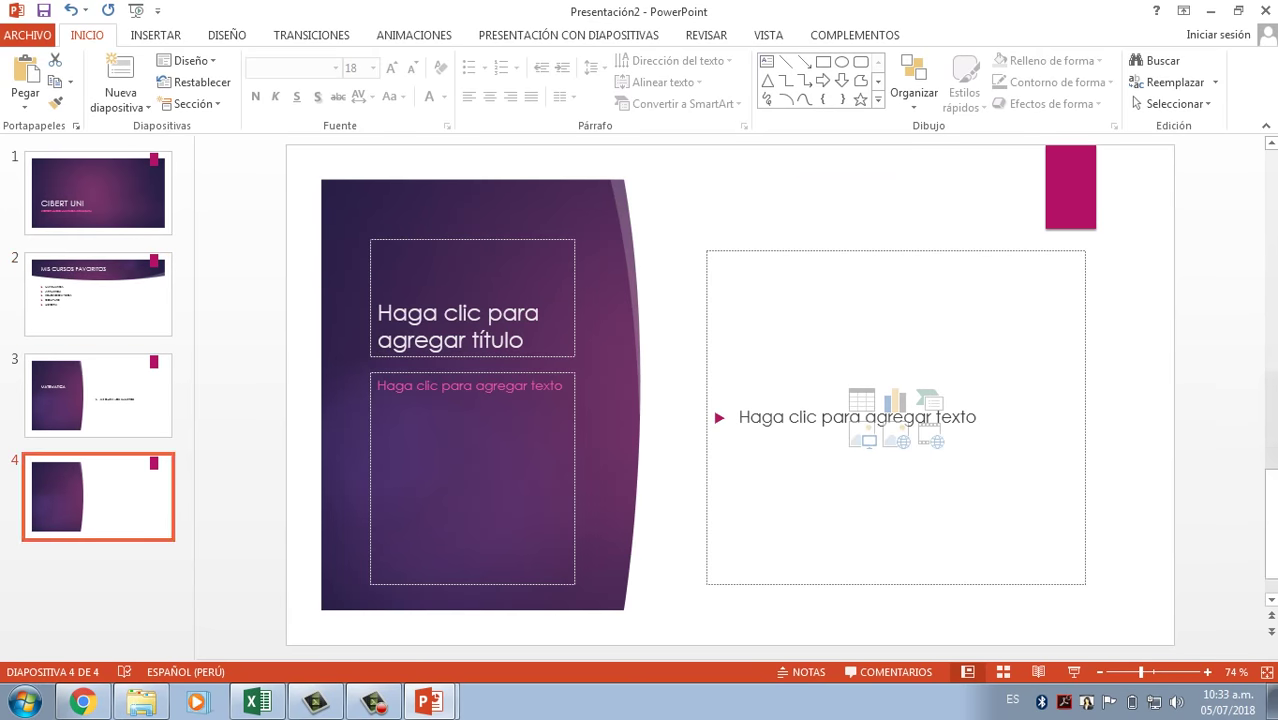
{"action": "left_click", "coordinate": [472, 326]}
{"action": "type", "text": "AR"}
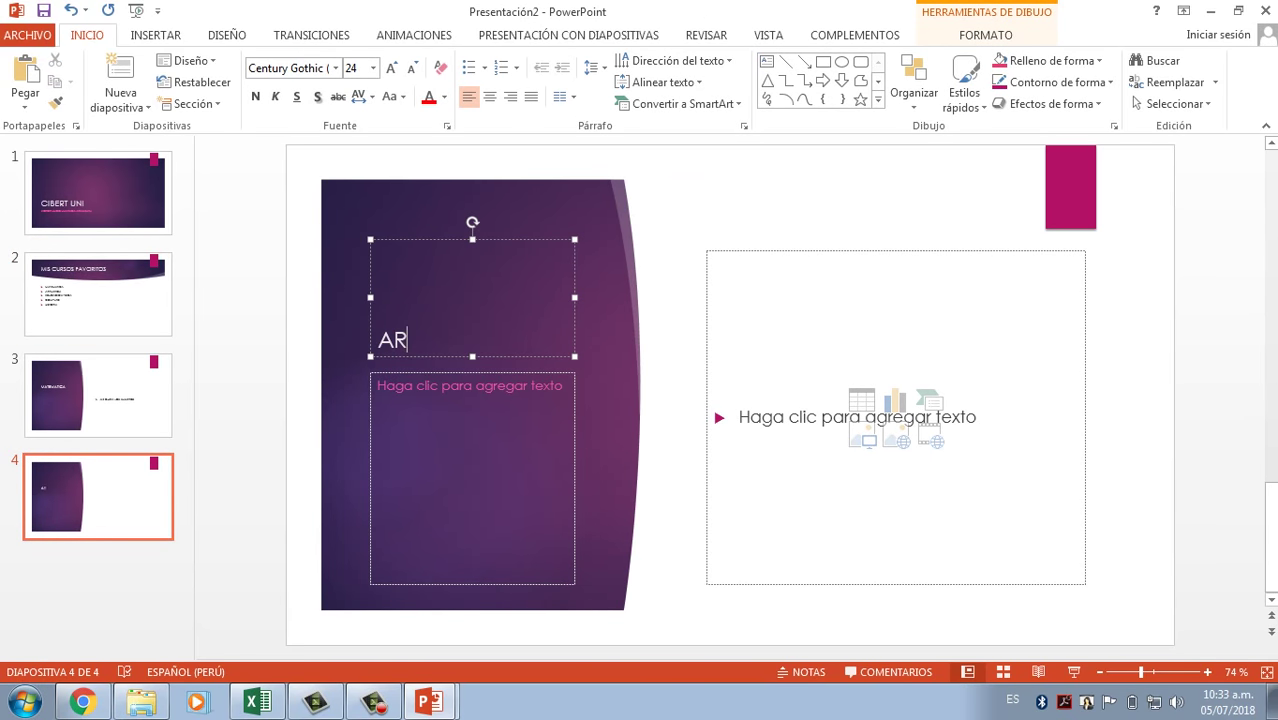
{"action": "type", "text": "ITM"}
{"action": "type", "text": "ETICA"}
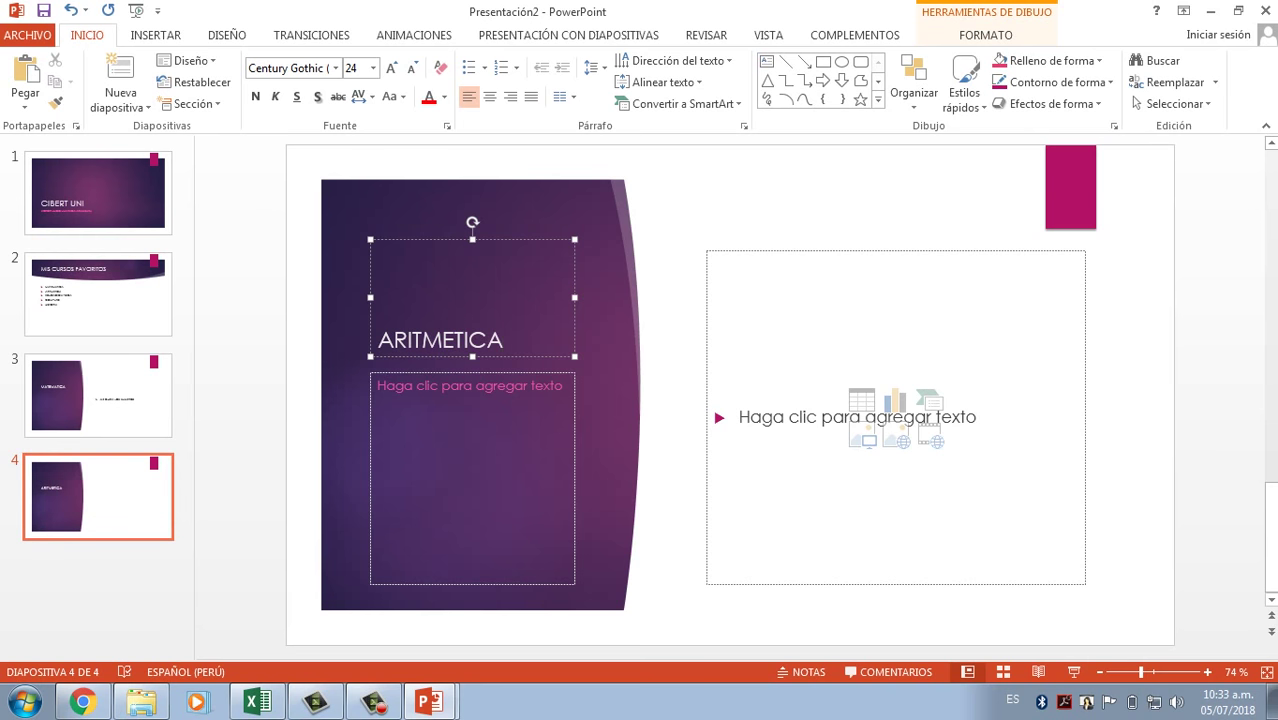
{"action": "left_click", "coordinate": [739, 417]}
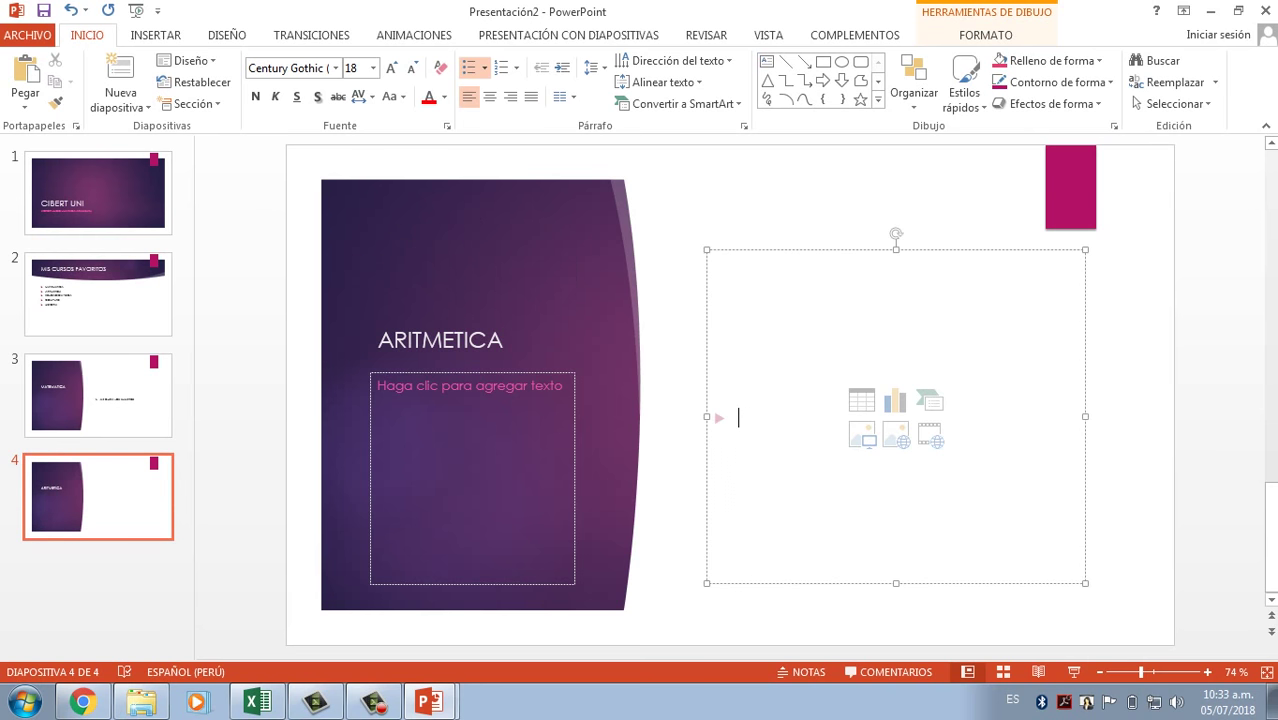
{"action": "type", "text": "ES MU"}
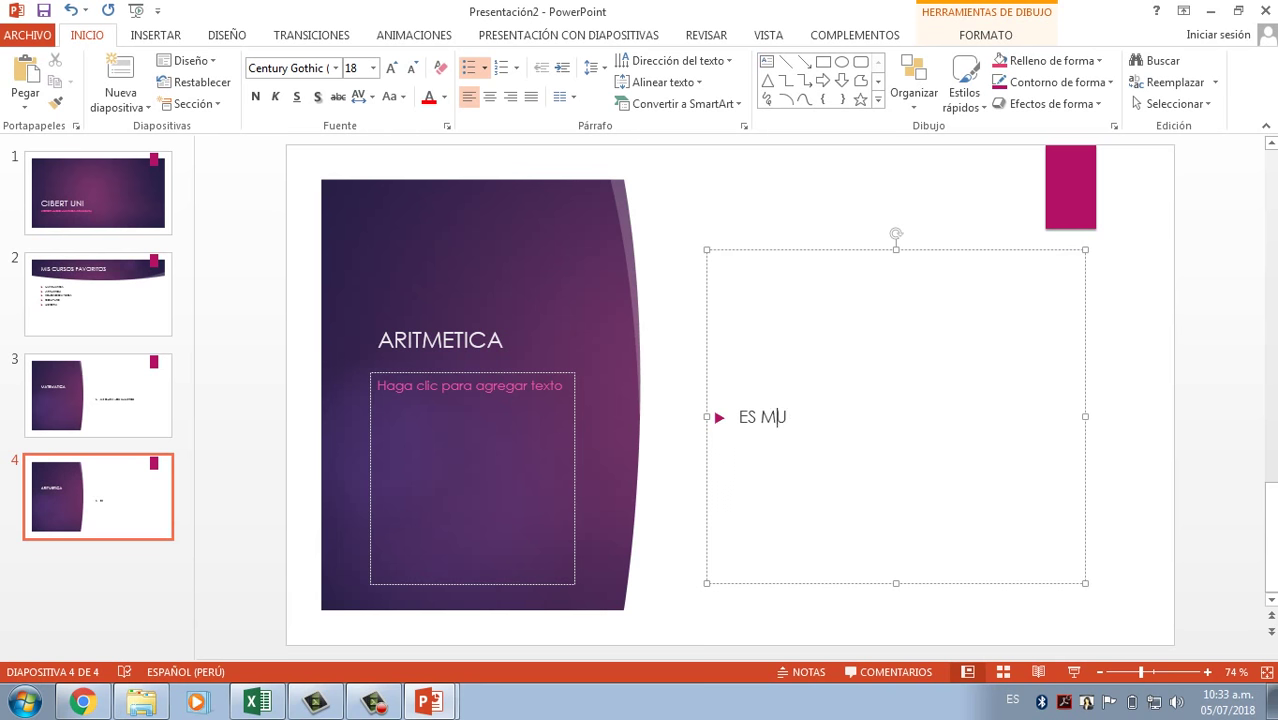
{"action": "type", "text": "Y DIFIC"}
{"action": "type", "text": "IL"}
Step: Add slide 5 titled EDUCACION FISICA with the bullet ME AGRADA MI PROFESOR, then a blank slide 6
{"action": "left_click", "coordinate": [120, 80]}
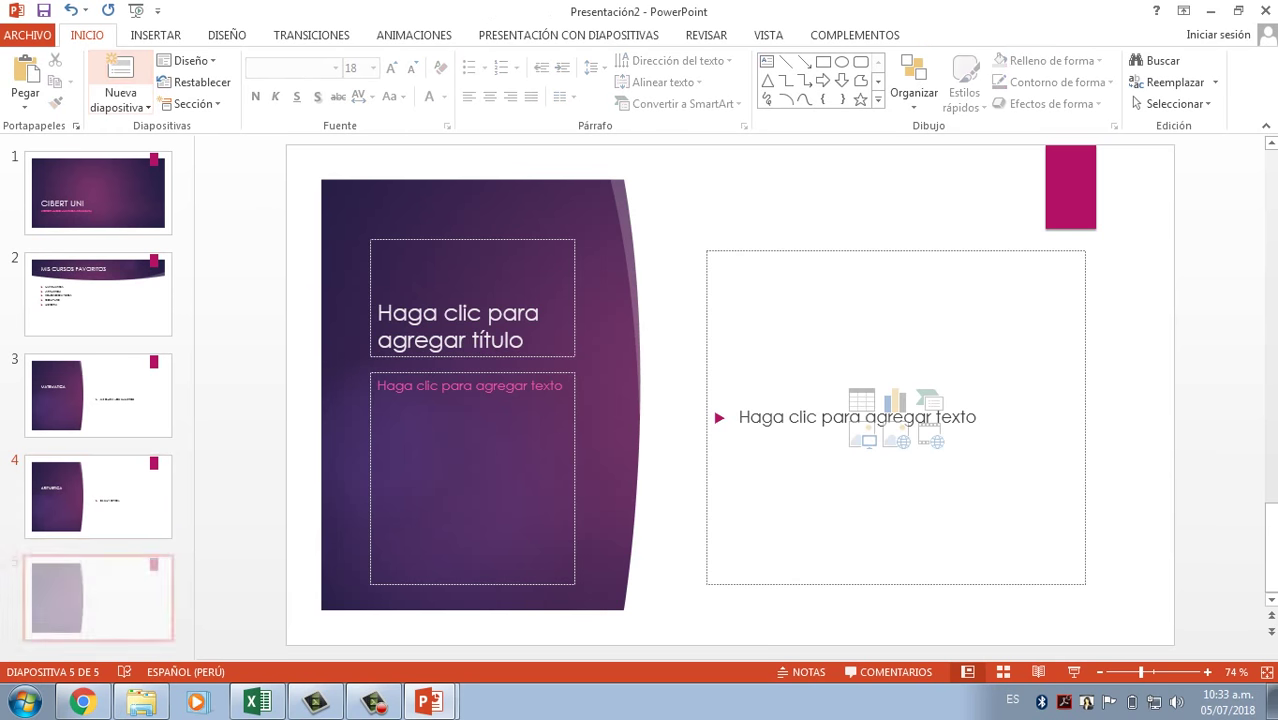
{"action": "left_click", "coordinate": [98, 294]}
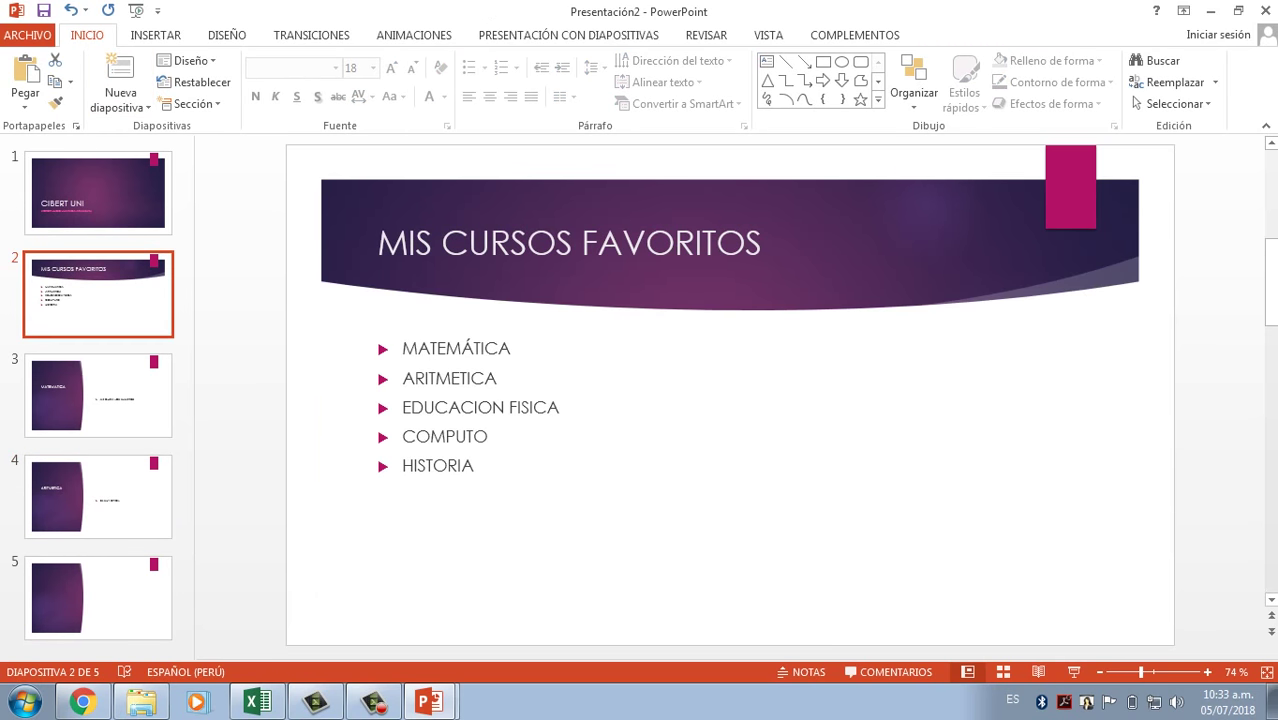
{"action": "left_click", "coordinate": [98, 597]}
{"action": "left_click", "coordinate": [472, 297]}
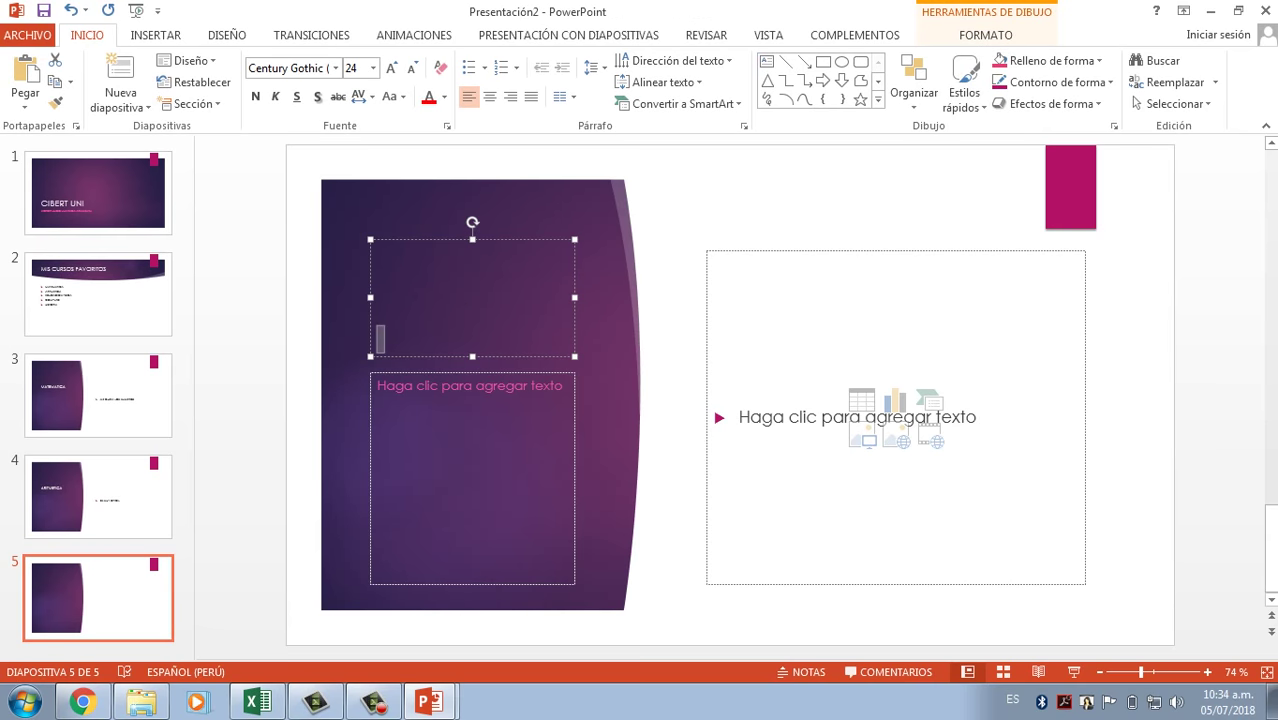
{"action": "type", "text": "FI"}
{"action": "type", "text": "SICA"}
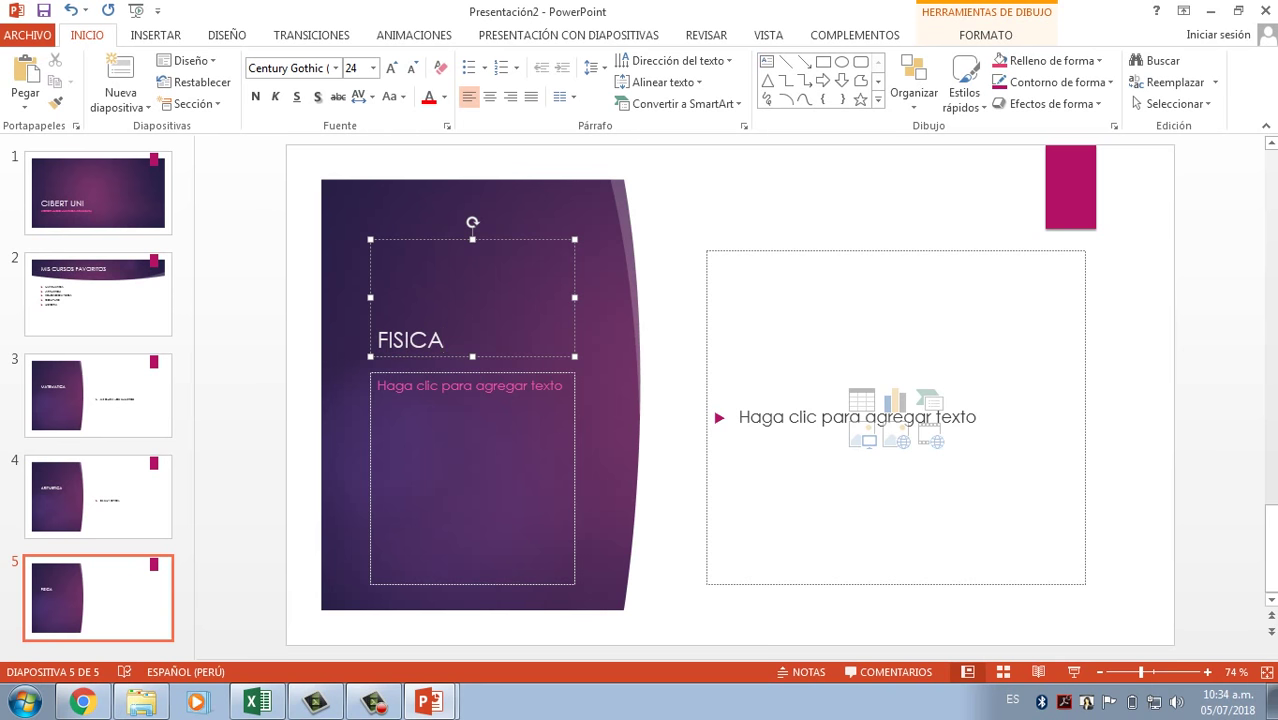
{"action": "key", "text": "ctrl+Return"}
{"action": "left_click", "coordinate": [377, 340]}
{"action": "type", "text": "EDUCA"}
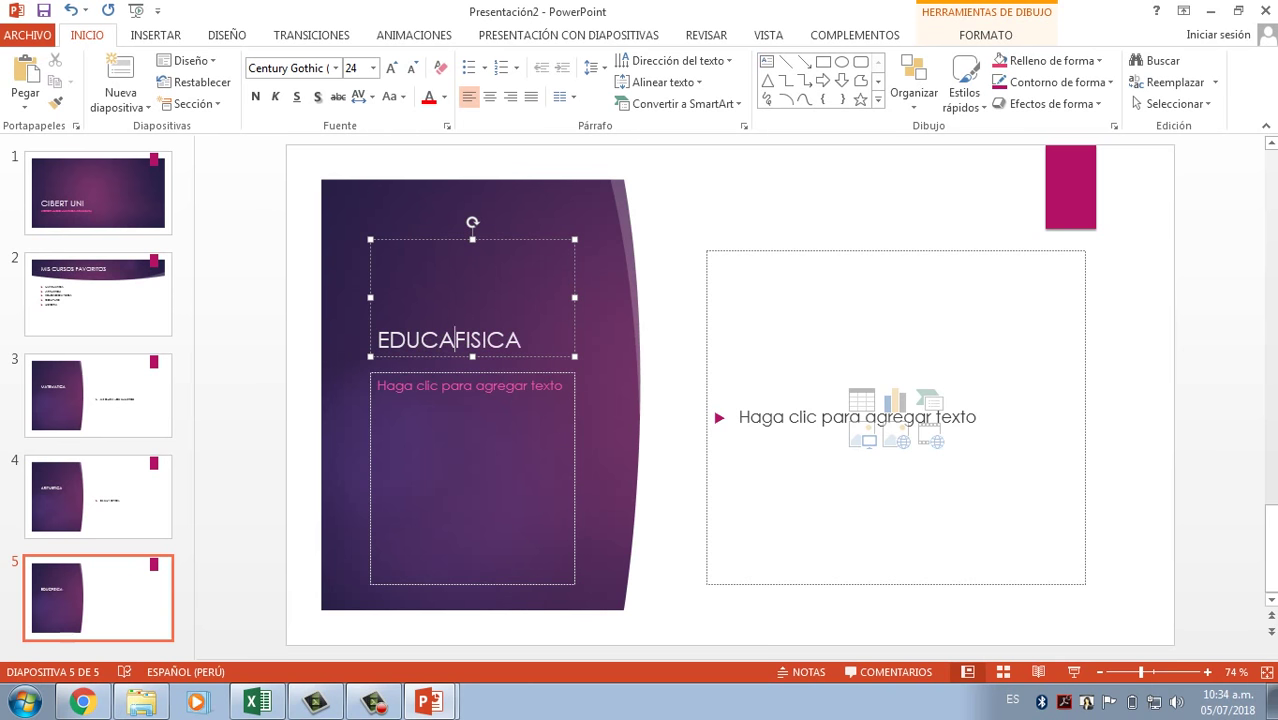
{"action": "type", "text": "CION"}
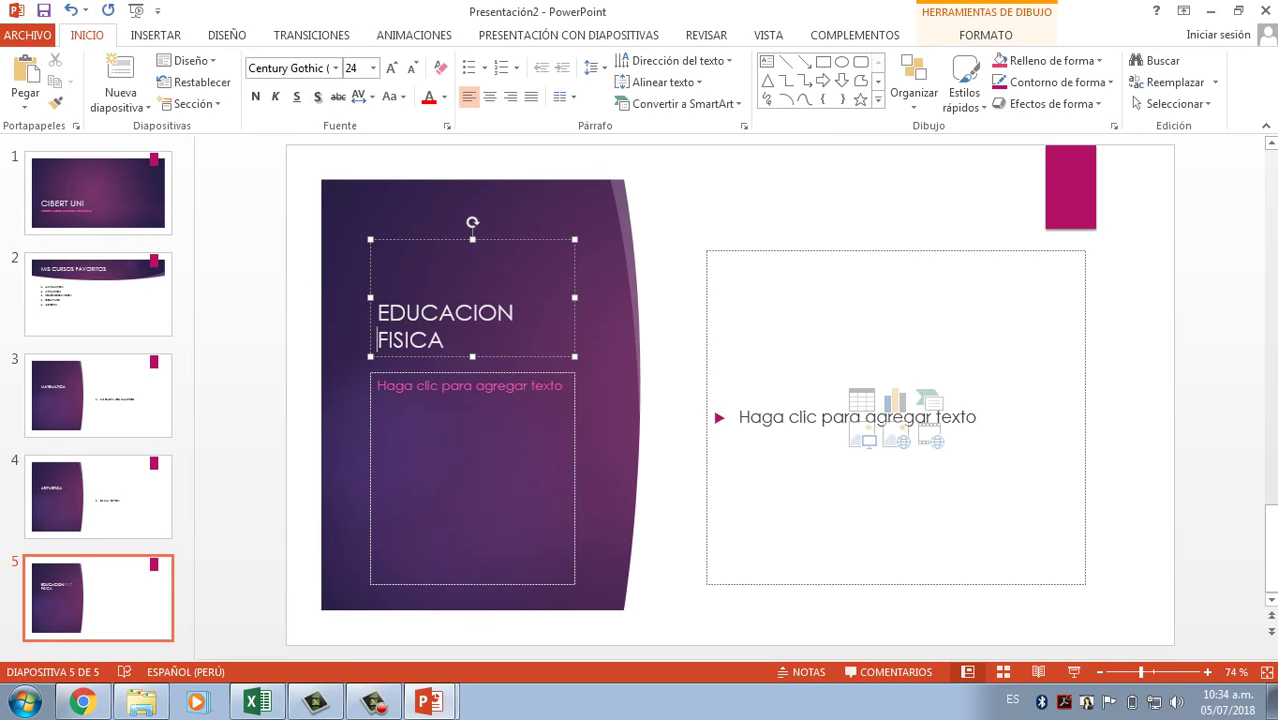
{"action": "left_click", "coordinate": [739, 417]}
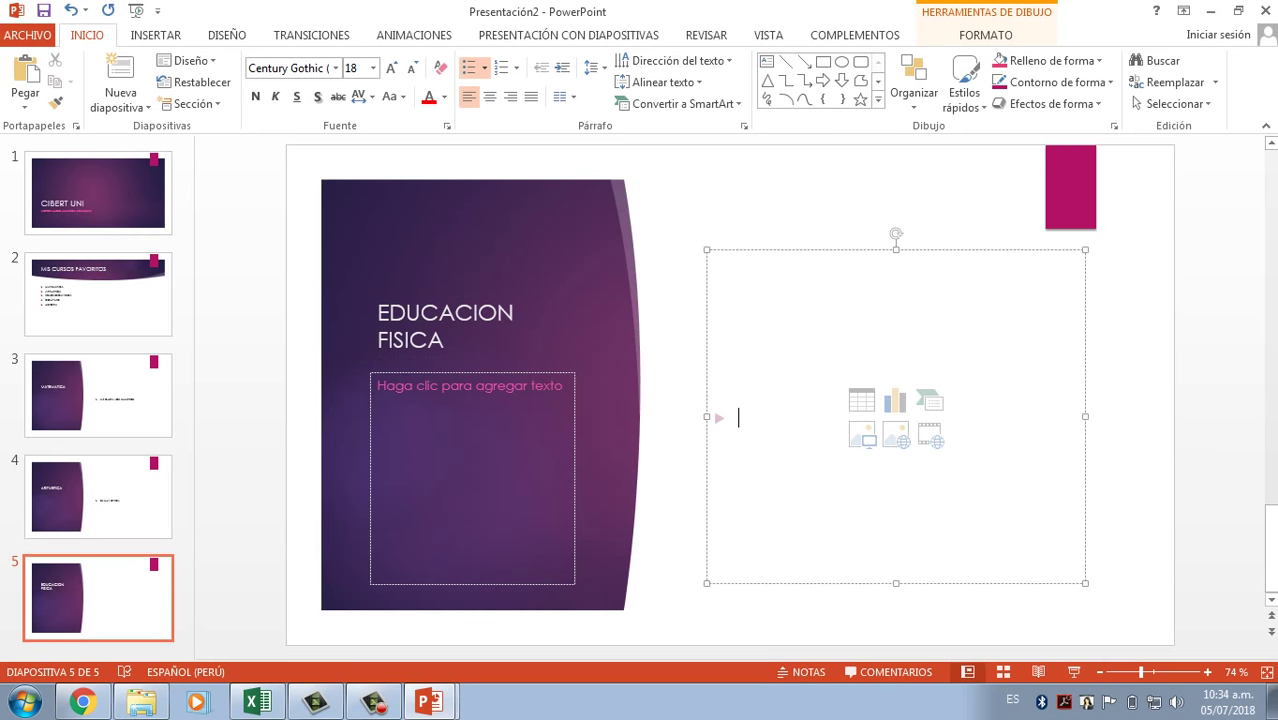
{"action": "type", "text": "ME AGRAD"}
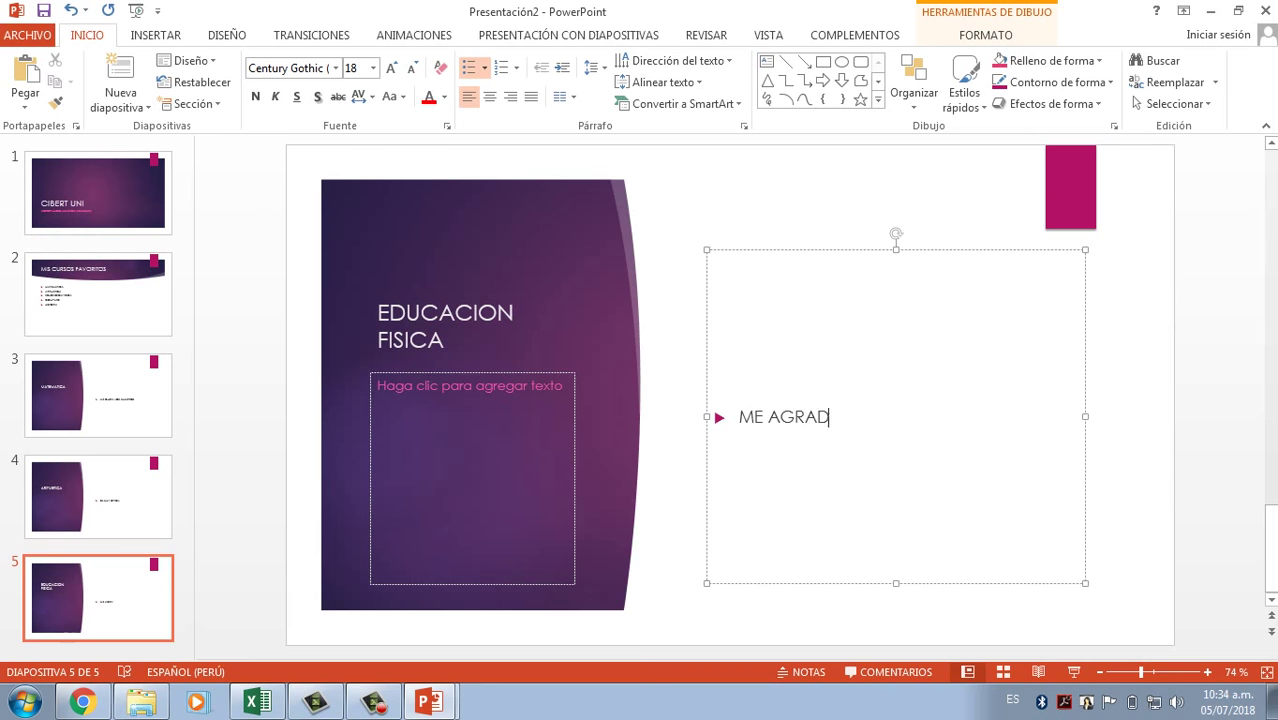
{"action": "type", "text": "A MI PR"}
{"action": "type", "text": "OFESOR"}
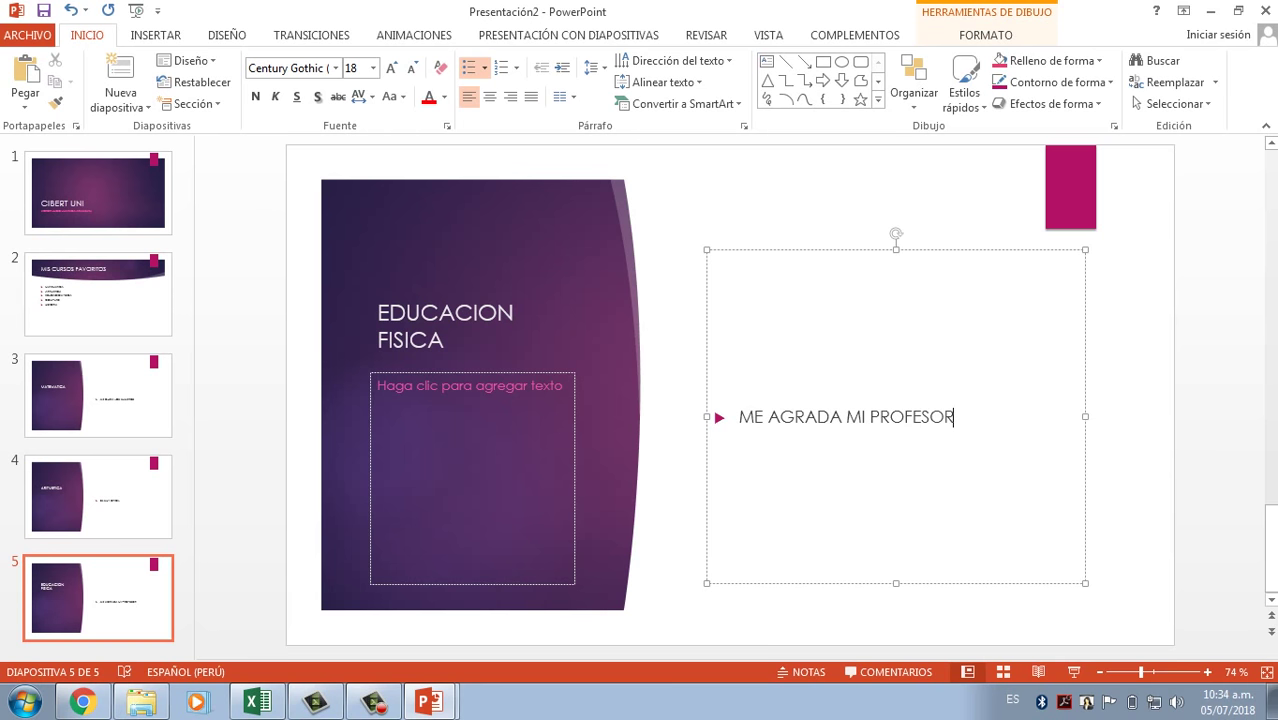
{"action": "left_click", "coordinate": [120, 70]}
{"action": "left_click", "coordinate": [90, 228]}
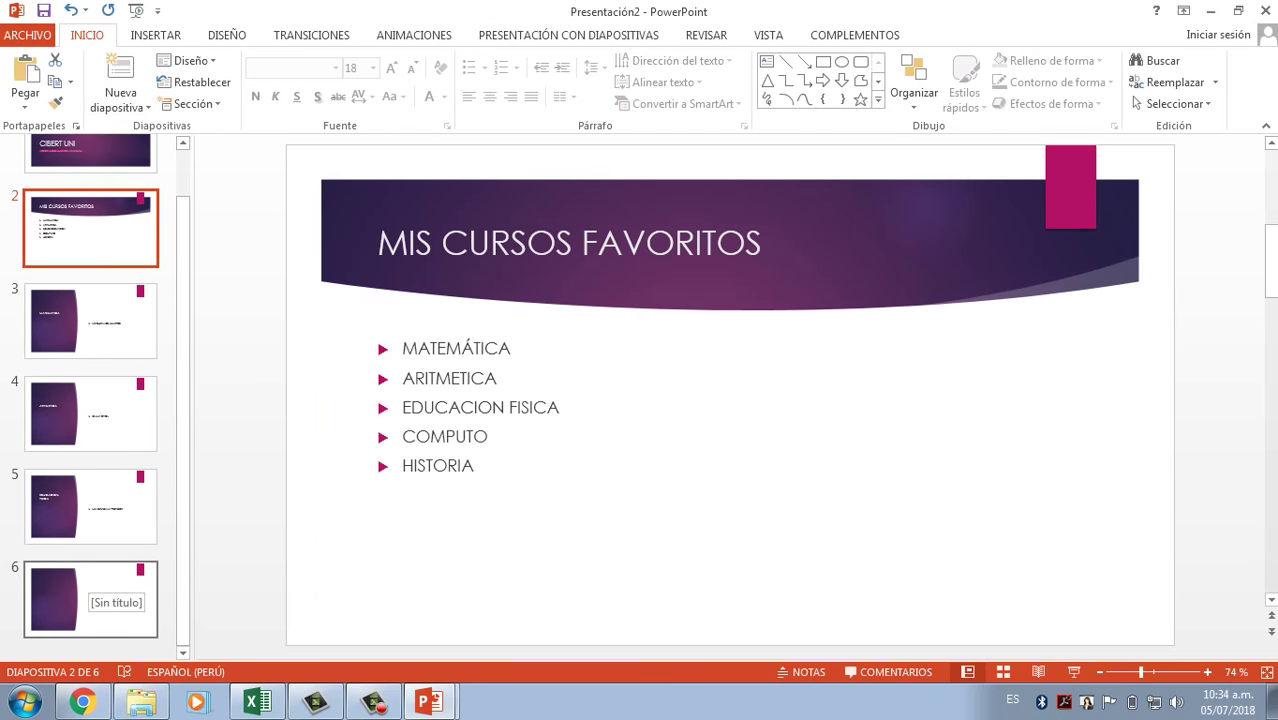
Step: Title slide 6 COMPUTO with the bullet SIEMPRE ME OLVIDO TRAER MI USB, then add slide 7
{"action": "left_click", "coordinate": [88, 590]}
{"action": "left_click", "coordinate": [380, 340]}
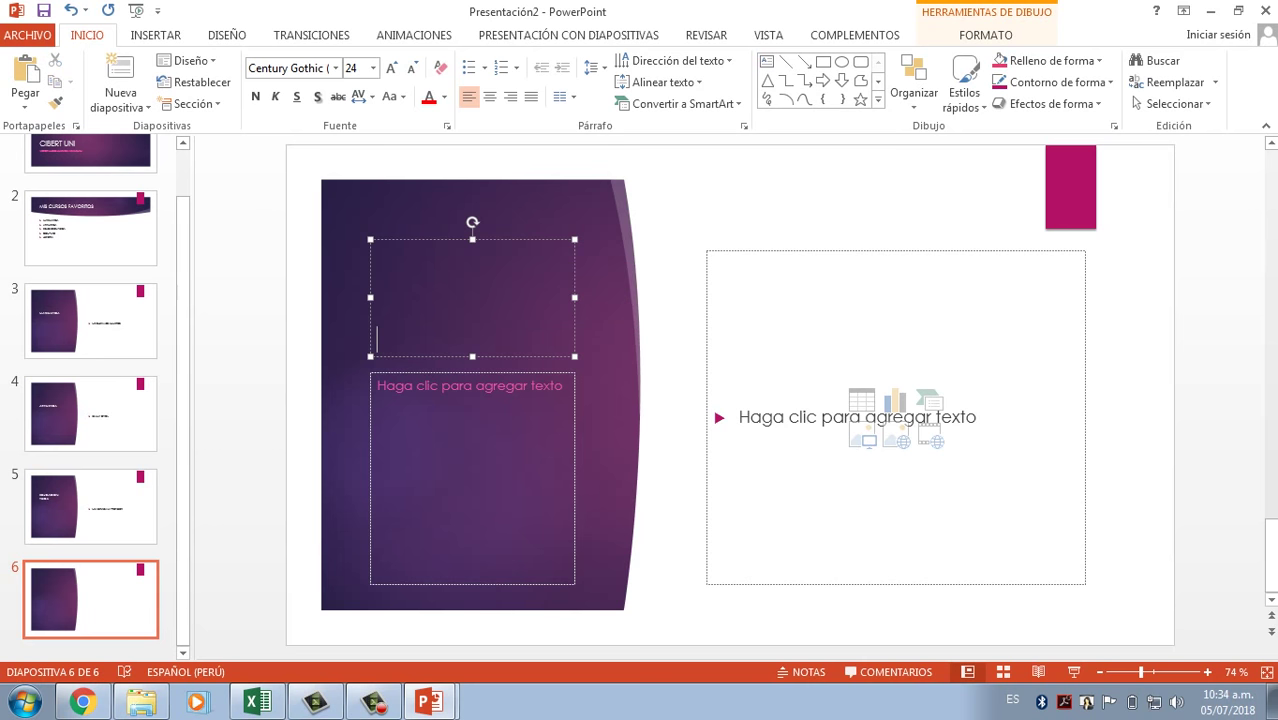
{"action": "type", "text": "COMP"}
{"action": "type", "text": "UTO"}
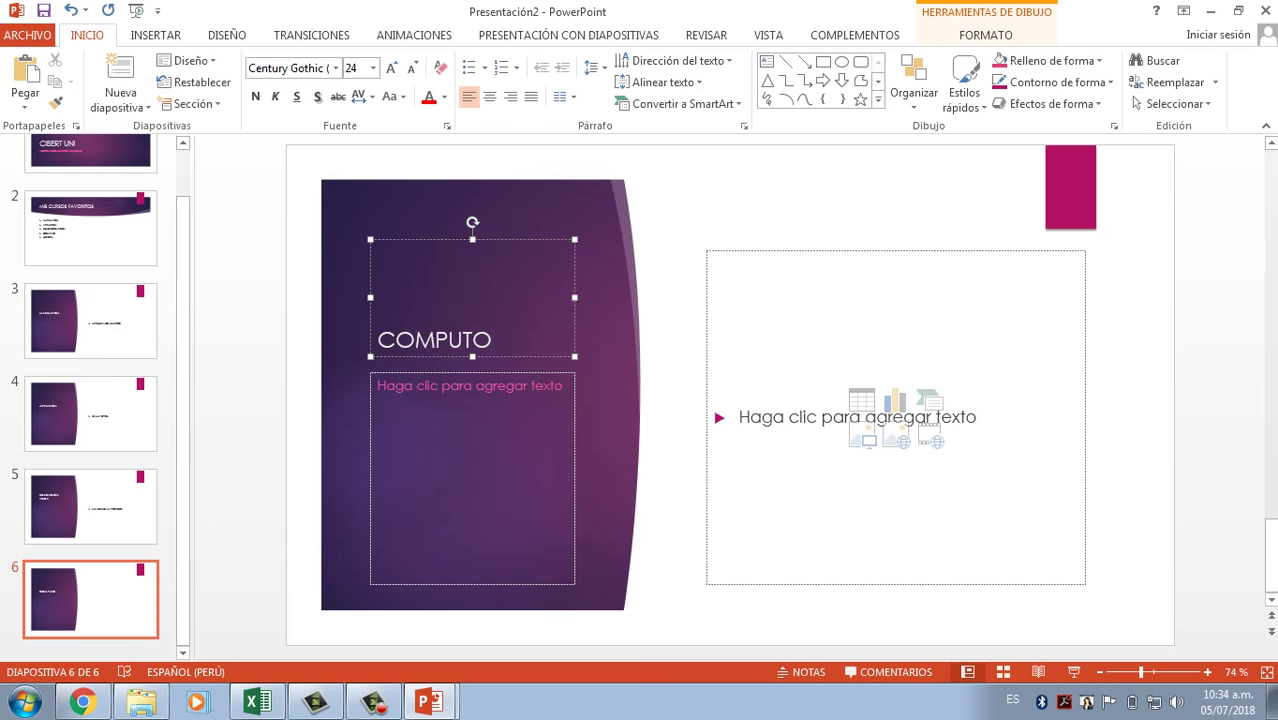
{"action": "left_click", "coordinate": [740, 417]}
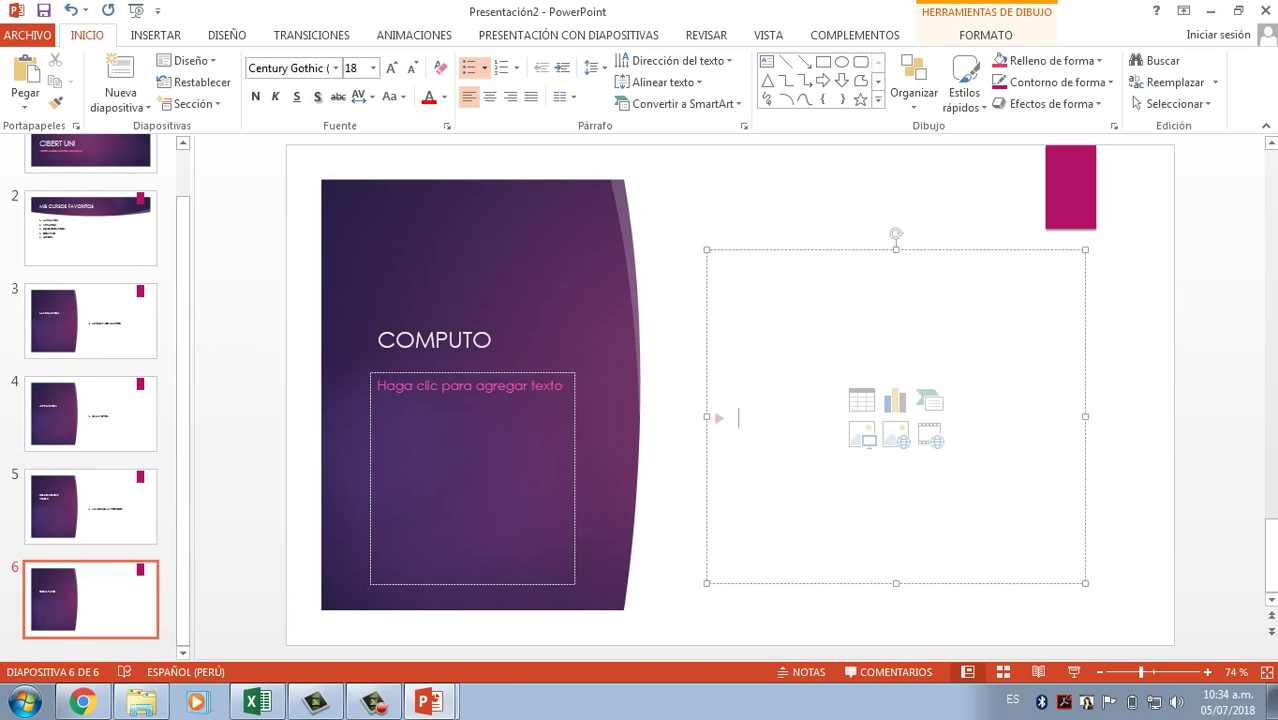
{"action": "type", "text": "SIE"}
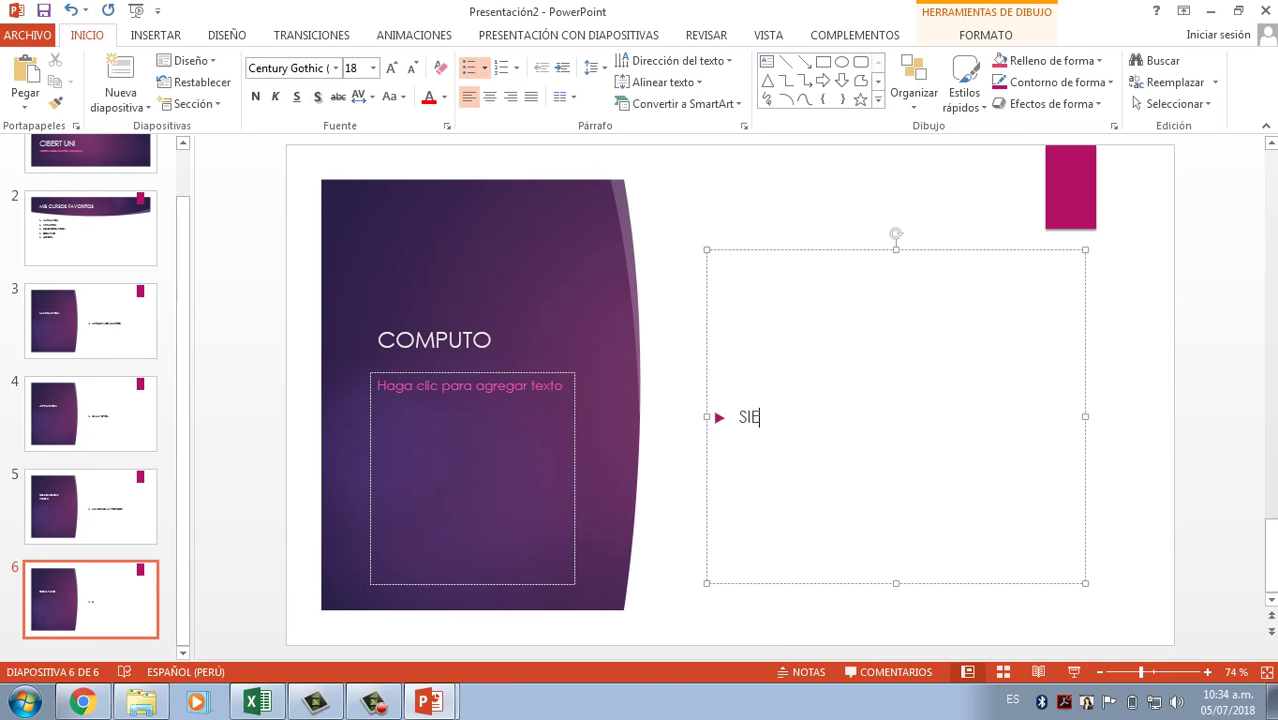
{"action": "type", "text": "MPRE ME"}
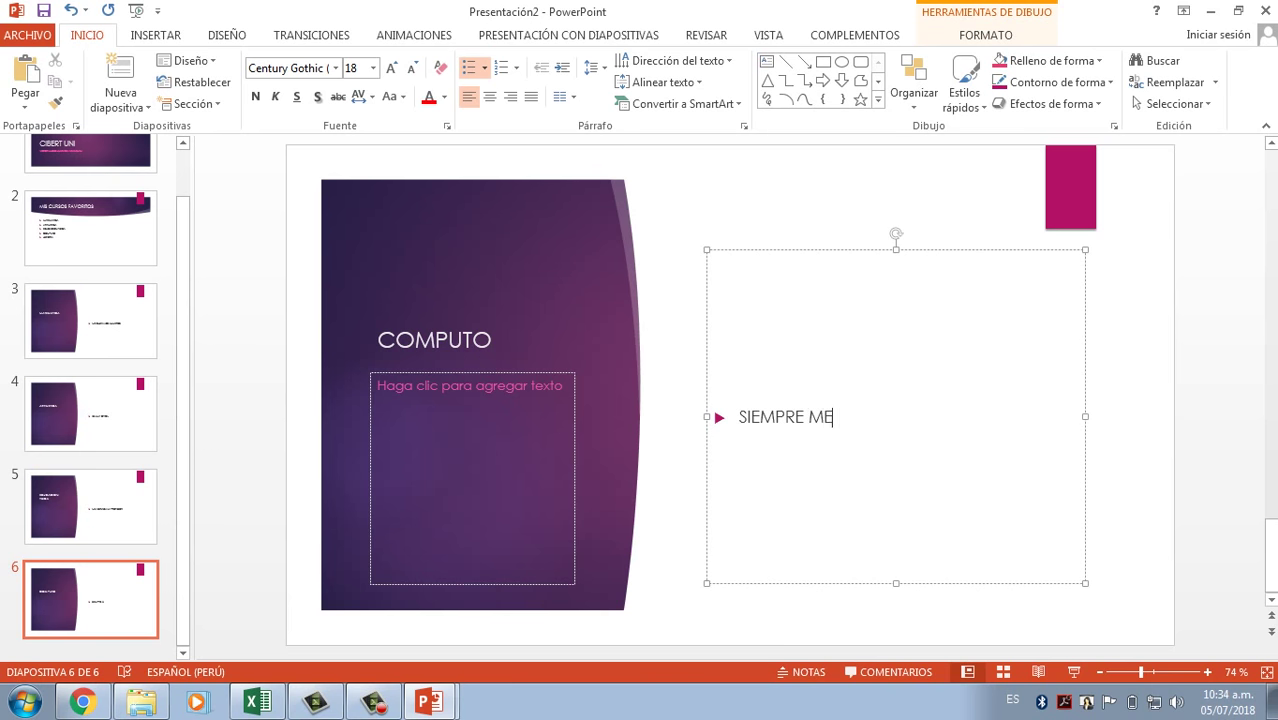
{"action": "type", "text": " OLVO"}
{"action": "key", "text": "BackSpace"}
{"action": "type", "text": "IDO "}
{"action": "type", "text": "TRAE"}
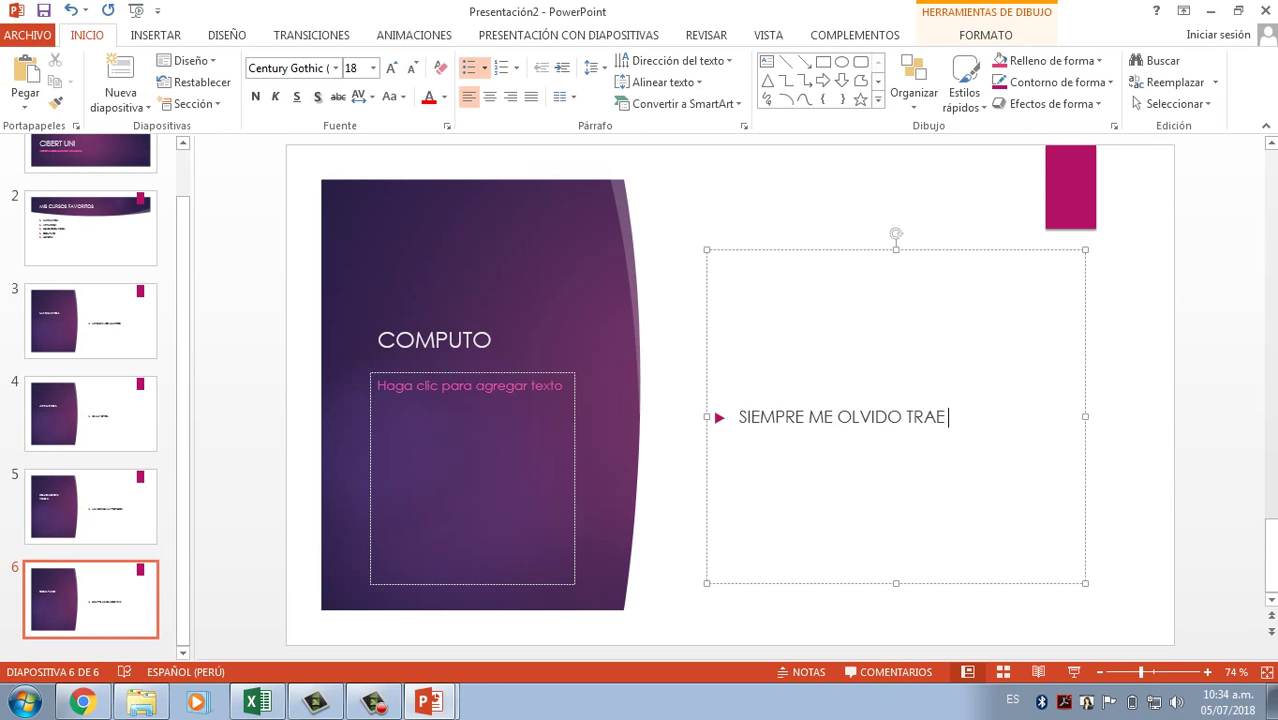
{"action": "type", "text": "R"}
{"action": "type", "text": " MI USB"}
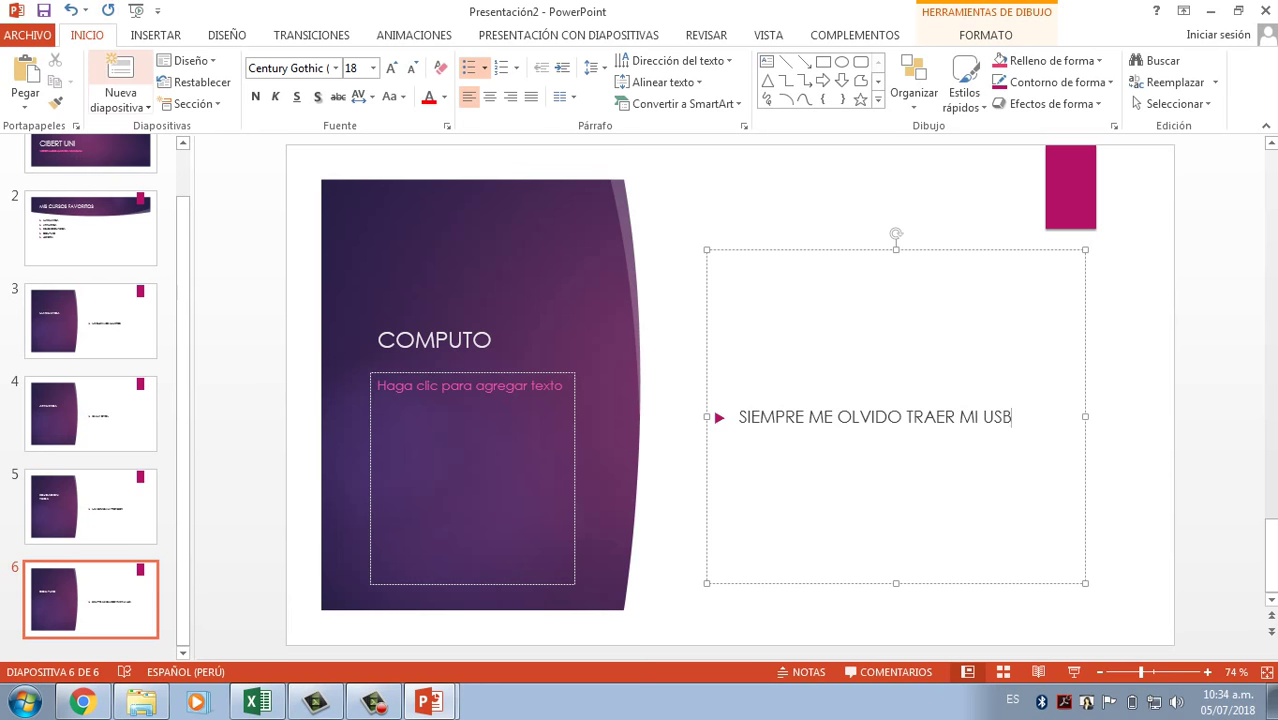
{"action": "left_click", "coordinate": [120, 75]}
{"action": "scroll", "coordinate": [90, 400], "scroll_direction": "up", "scroll_amount": 5}
Step: Title the empty slide 7 HISTORIA
{"action": "left_click", "coordinate": [90, 262]}
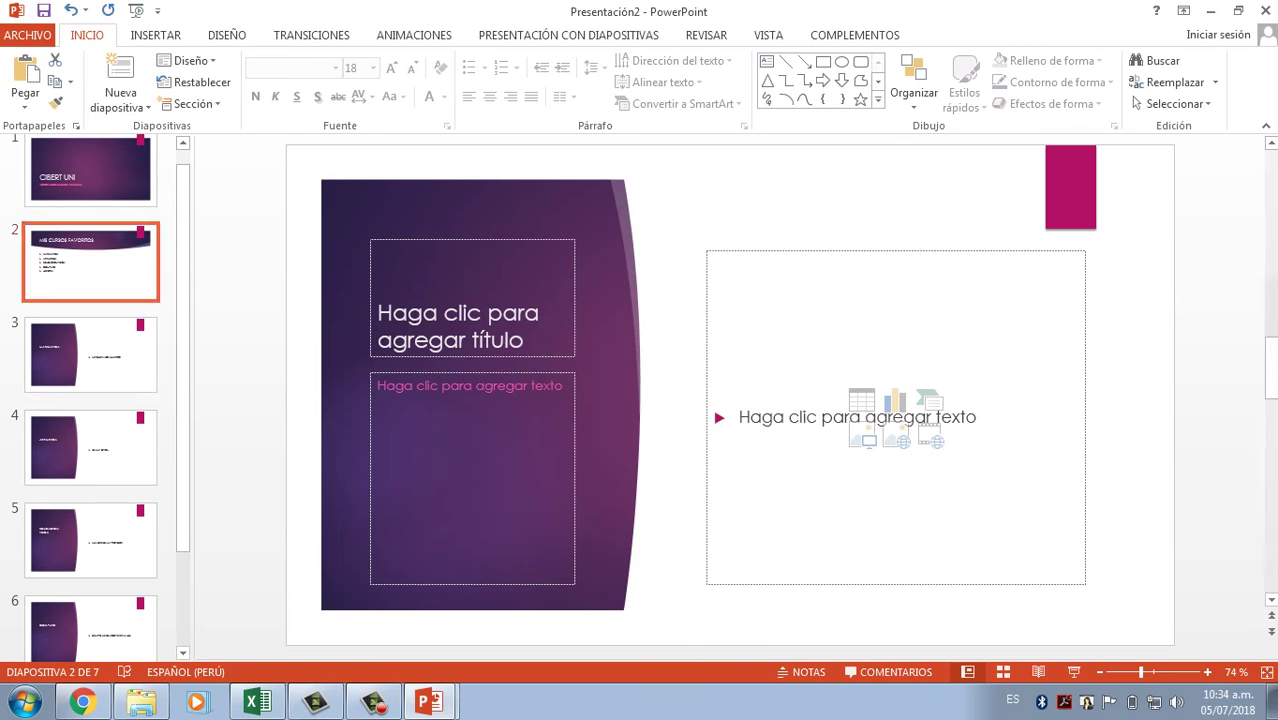
{"action": "scroll", "coordinate": [90, 400], "scroll_direction": "down", "scroll_amount": 5}
{"action": "left_click", "coordinate": [90, 598]}
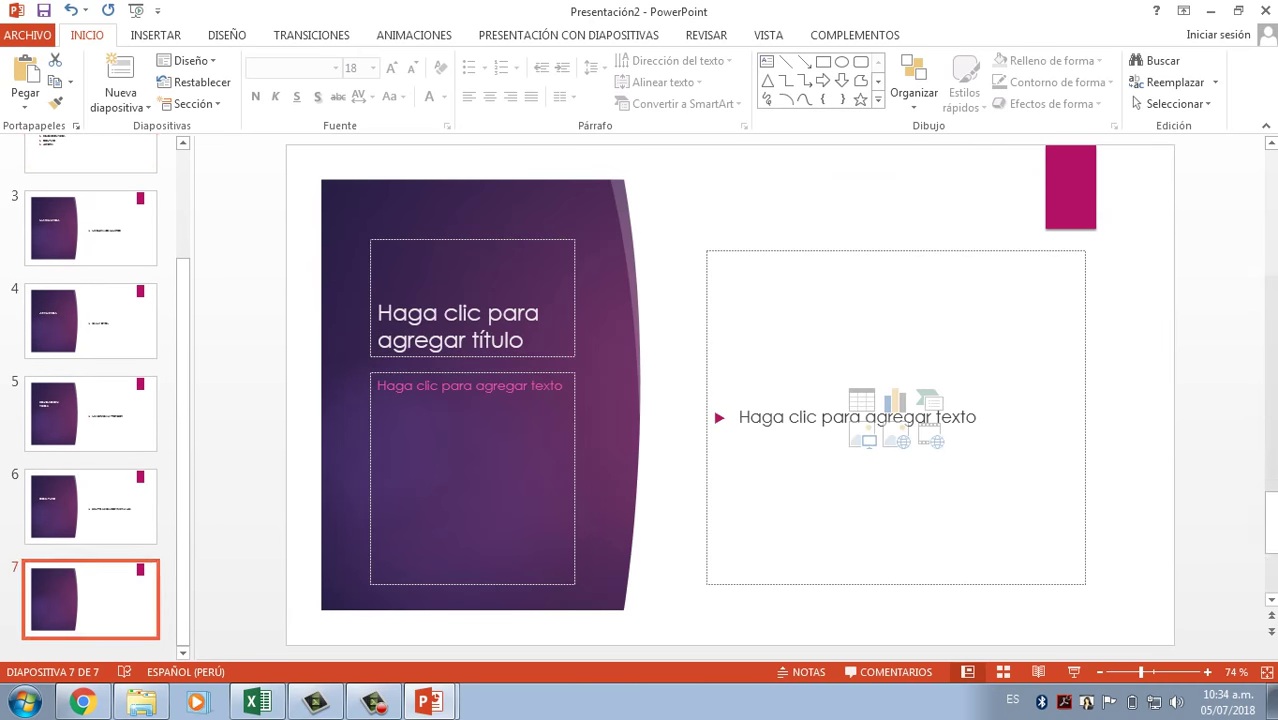
{"action": "left_click", "coordinate": [400, 330]}
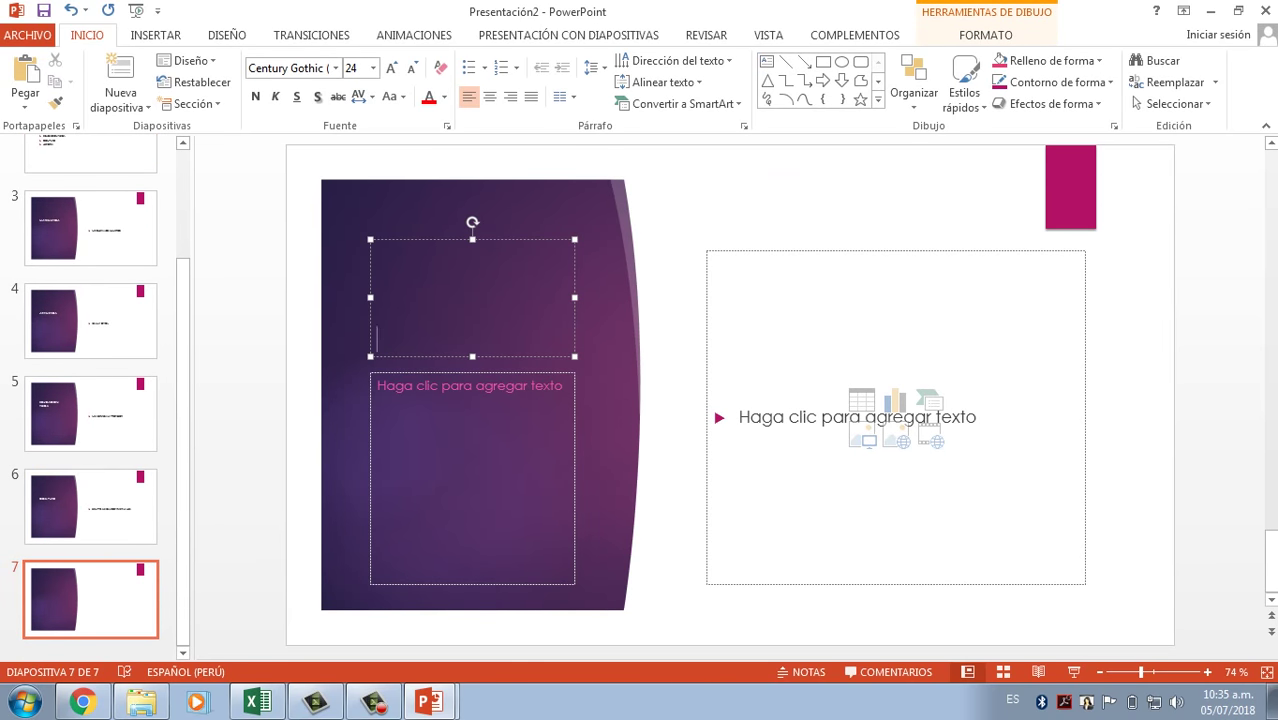
{"action": "type", "text": "HISTORI"}
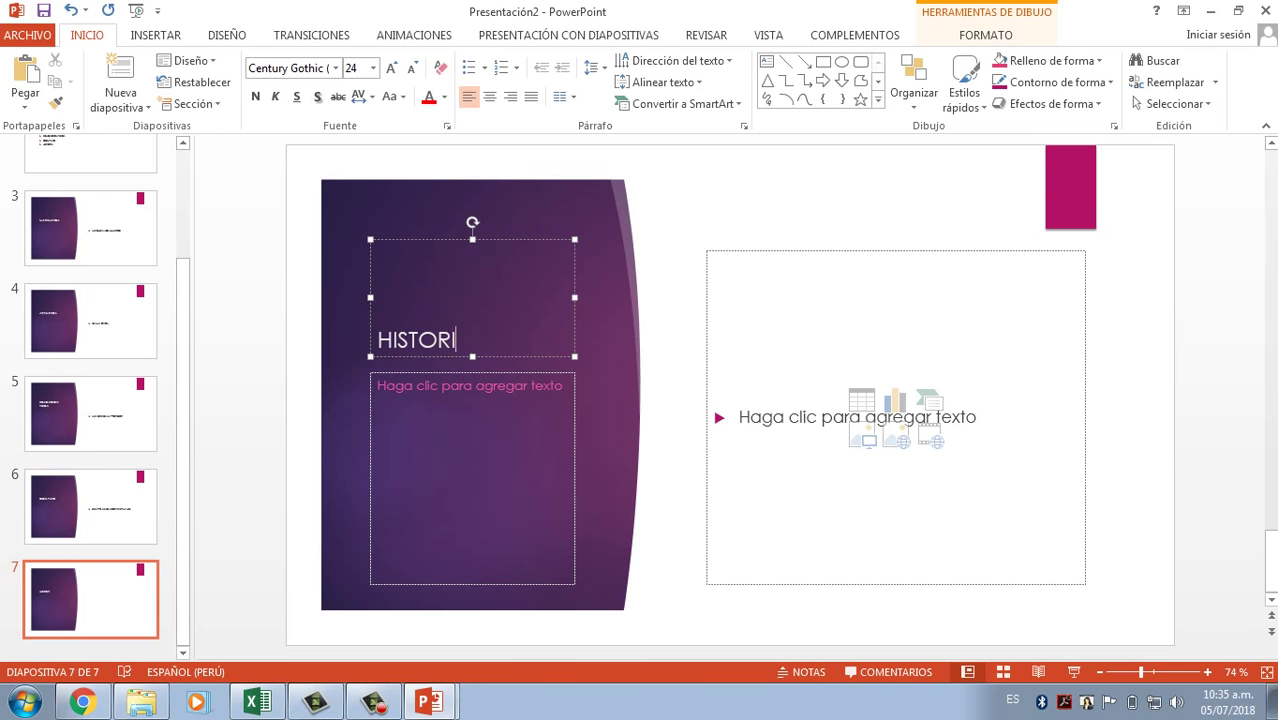
{"action": "type", "text": "A"}
Step: Add the bullet 'ME GUSTA LAS HISTORIAS QUE CUENTA EL PROFESOR' to slide 7 and insert an eighth slide
{"action": "left_click", "coordinate": [760, 417]}
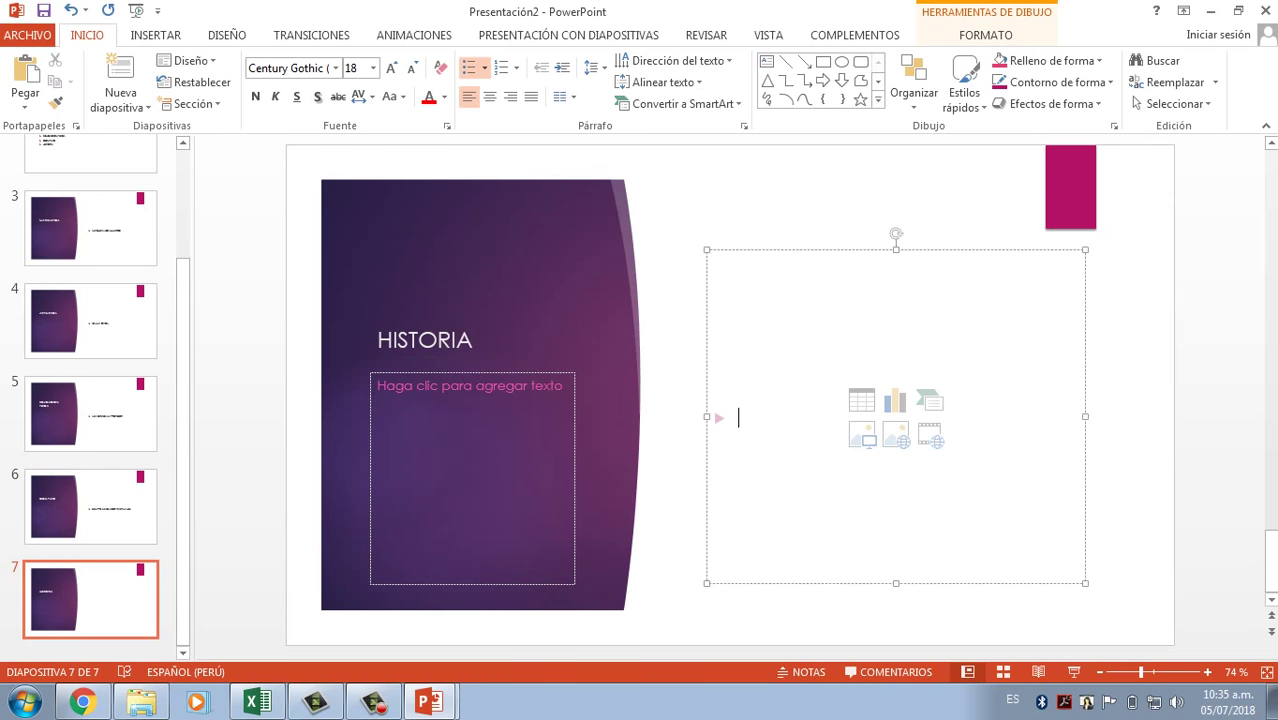
{"action": "type", "text": "ME GU"}
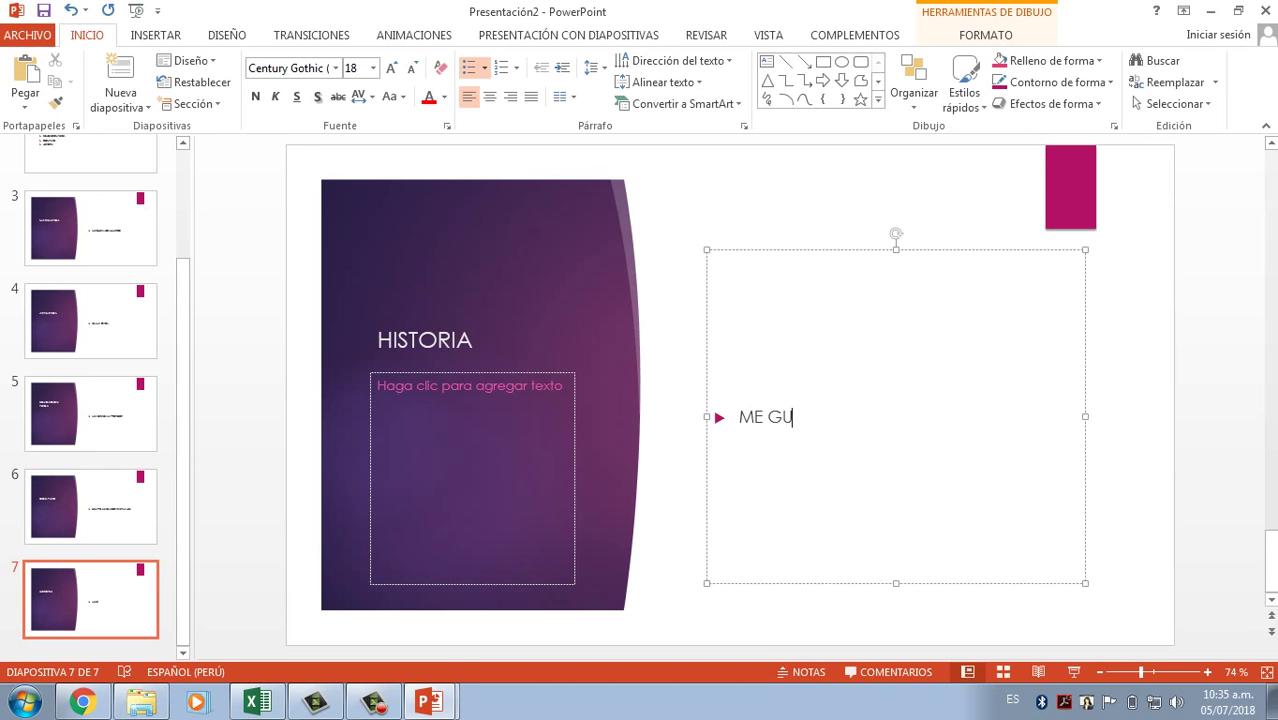
{"action": "type", "text": "STA LA"}
{"action": "type", "text": "S HISTOR"}
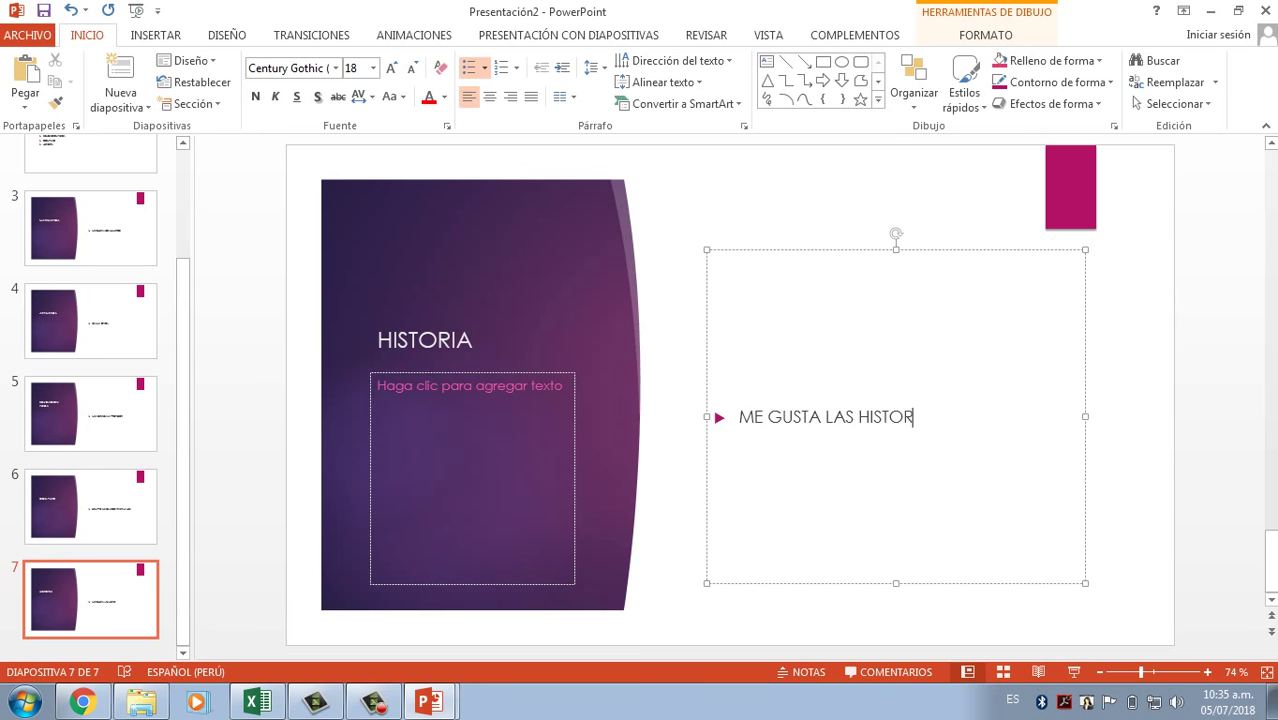
{"action": "type", "text": "IAS"}
{"action": "type", "text": " QUE CUE"}
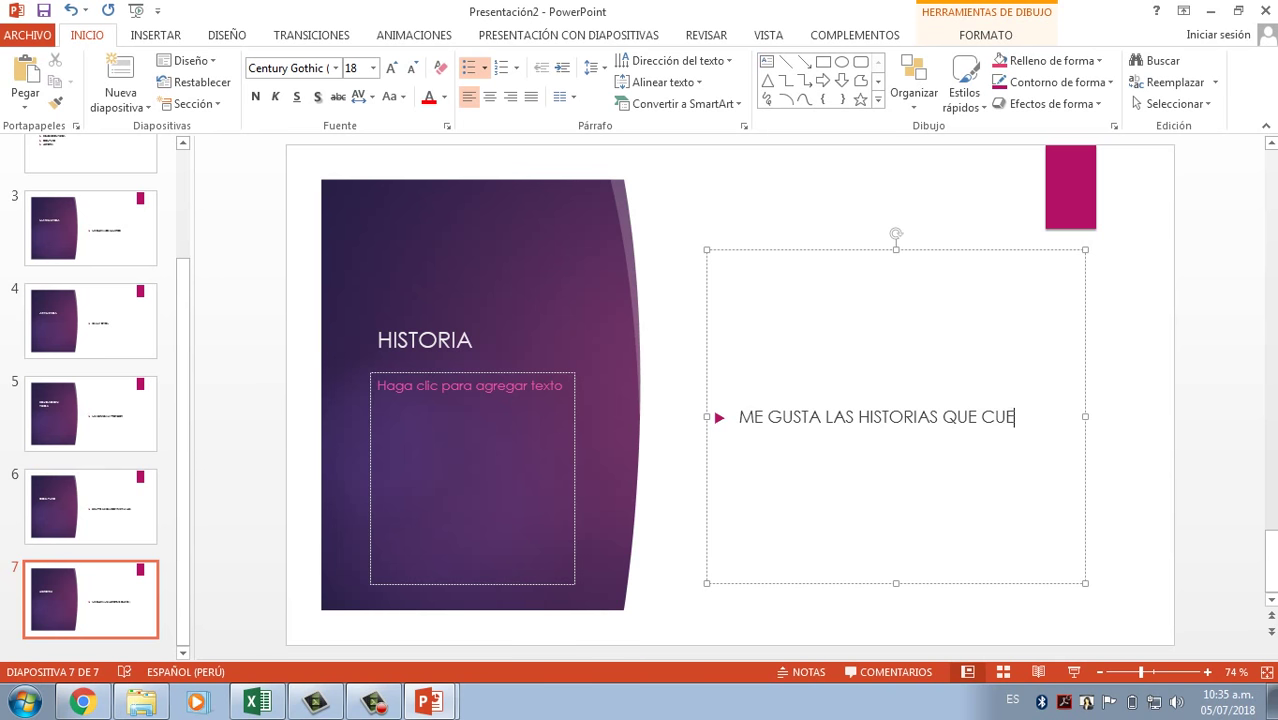
{"action": "type", "text": "NTA EL P"}
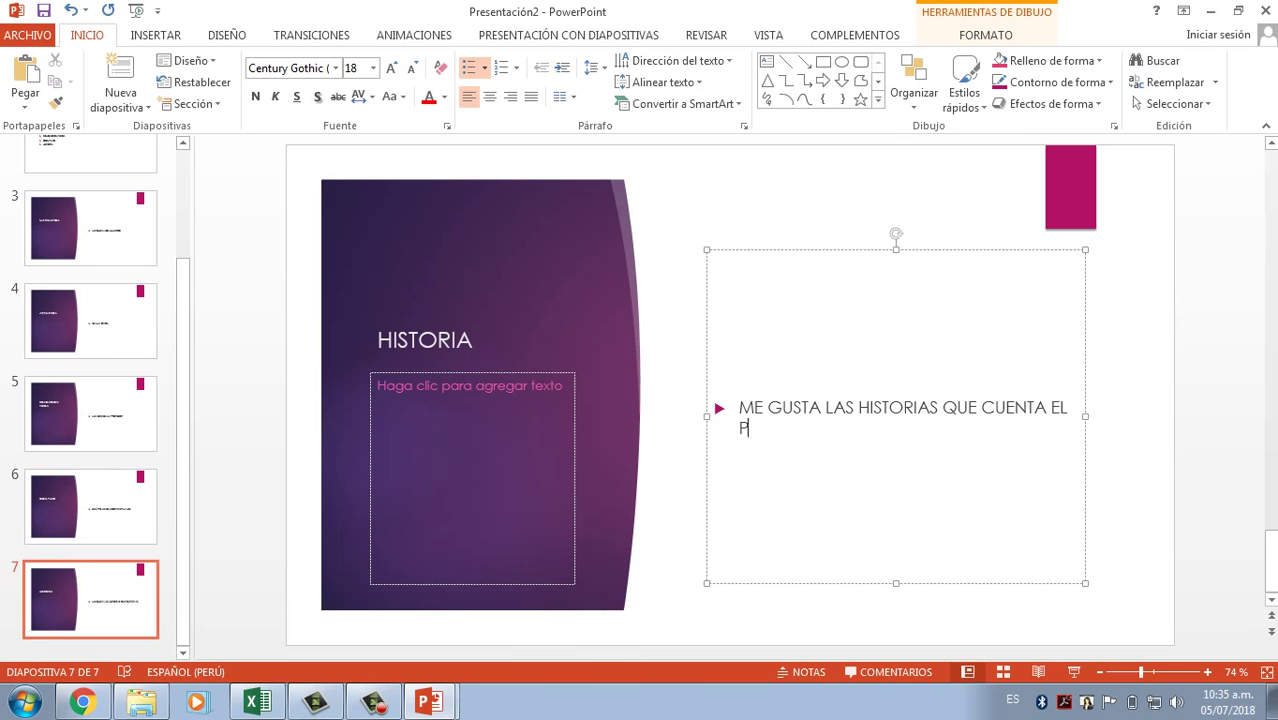
{"action": "type", "text": "ROFESO"}
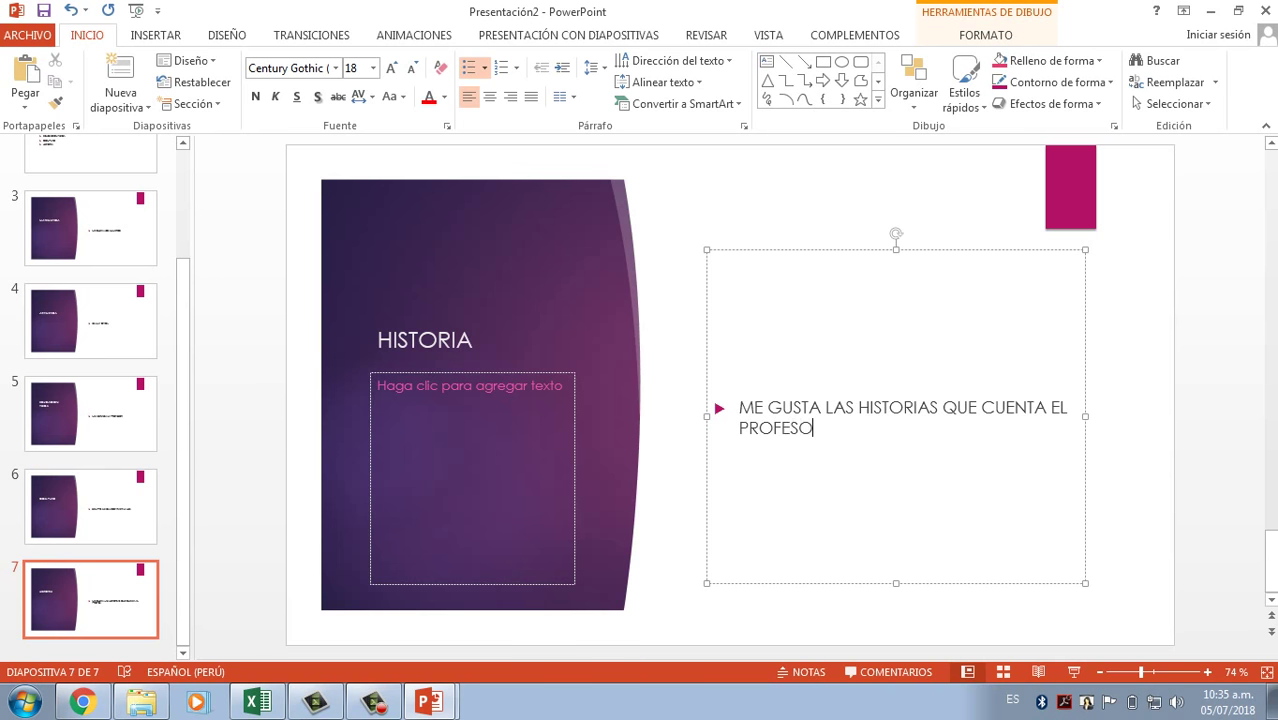
{"action": "type", "text": "R"}
{"action": "left_click", "coordinate": [120, 70]}
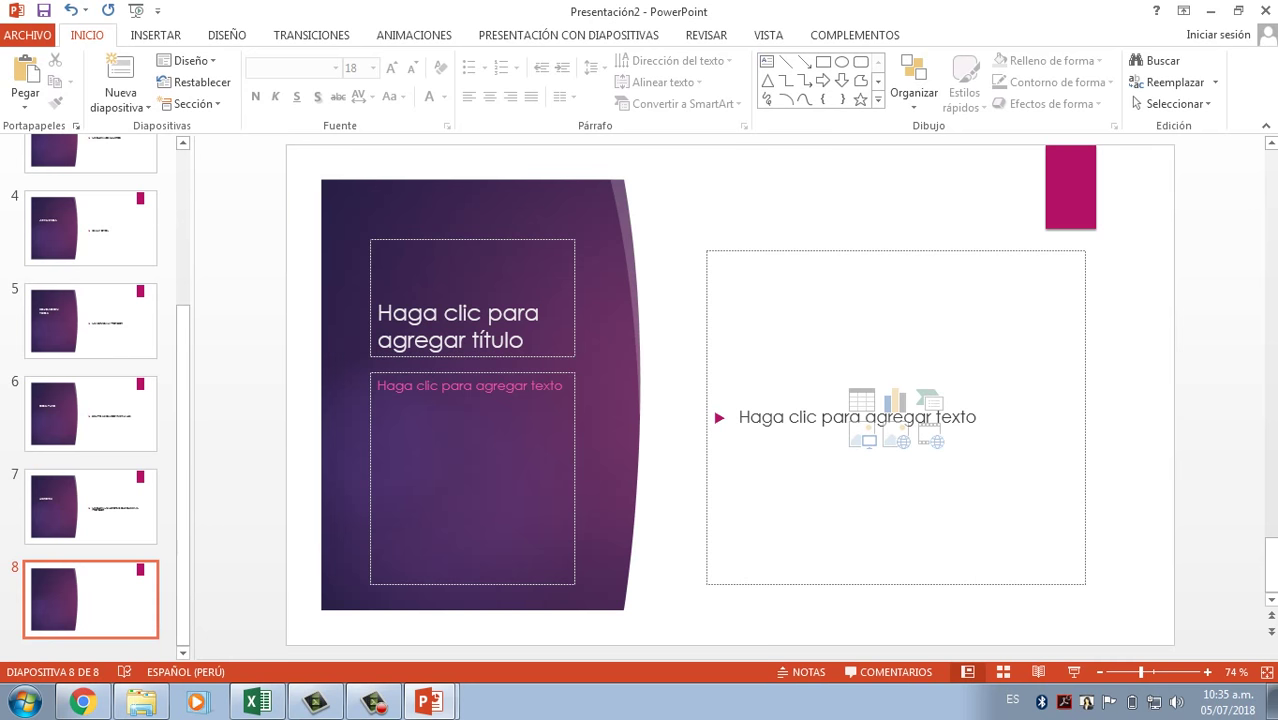
Step: Title slide 8 GRACIAS with the bullet 'ESTO ES GRACIAS A MI MAMÁ QUE ME AYUDO HACER ESTO.'
{"action": "left_click", "coordinate": [376, 338]}
{"action": "type", "text": "GR"}
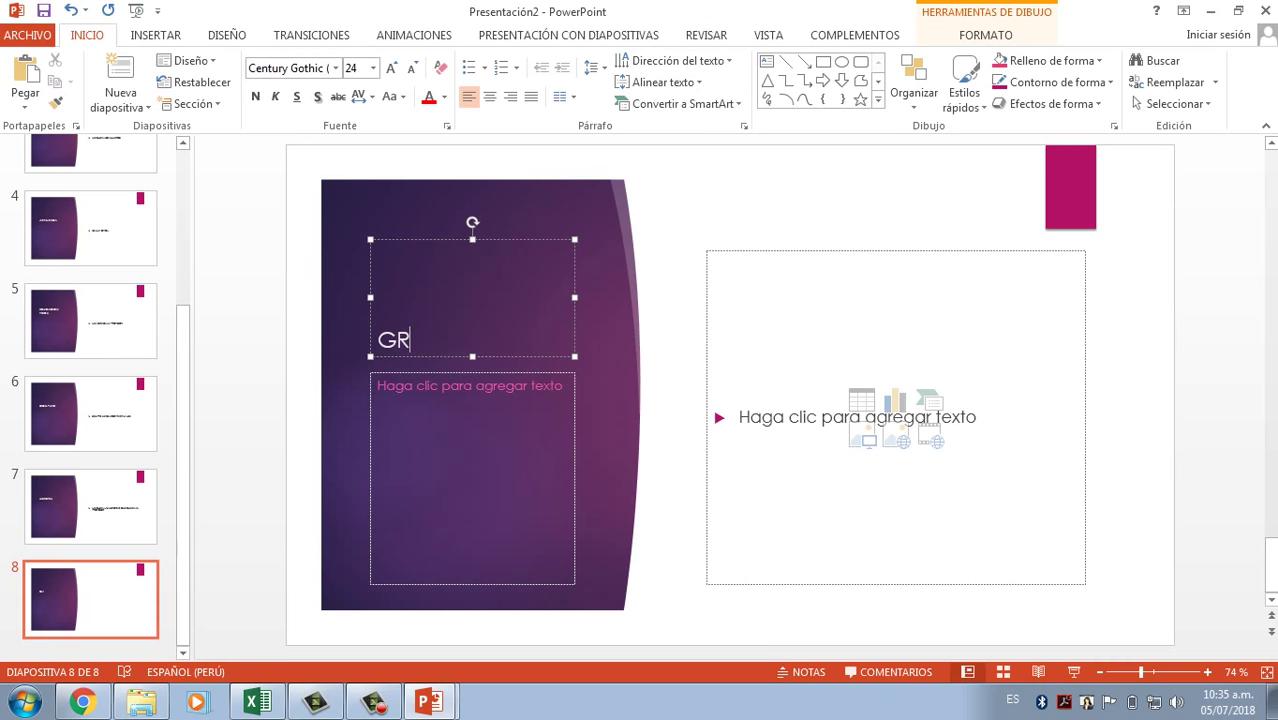
{"action": "type", "text": "ACIAS"}
{"action": "left_click", "coordinate": [739, 417]}
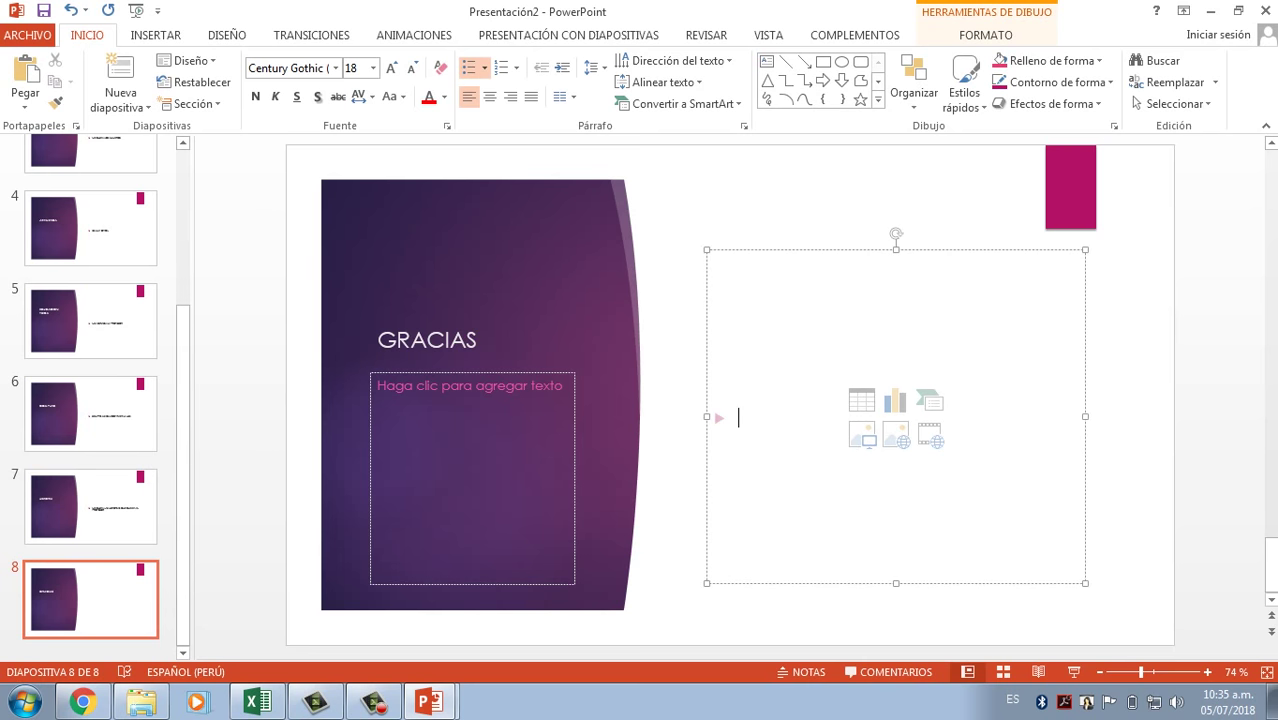
{"action": "type", "text": "ESTO"}
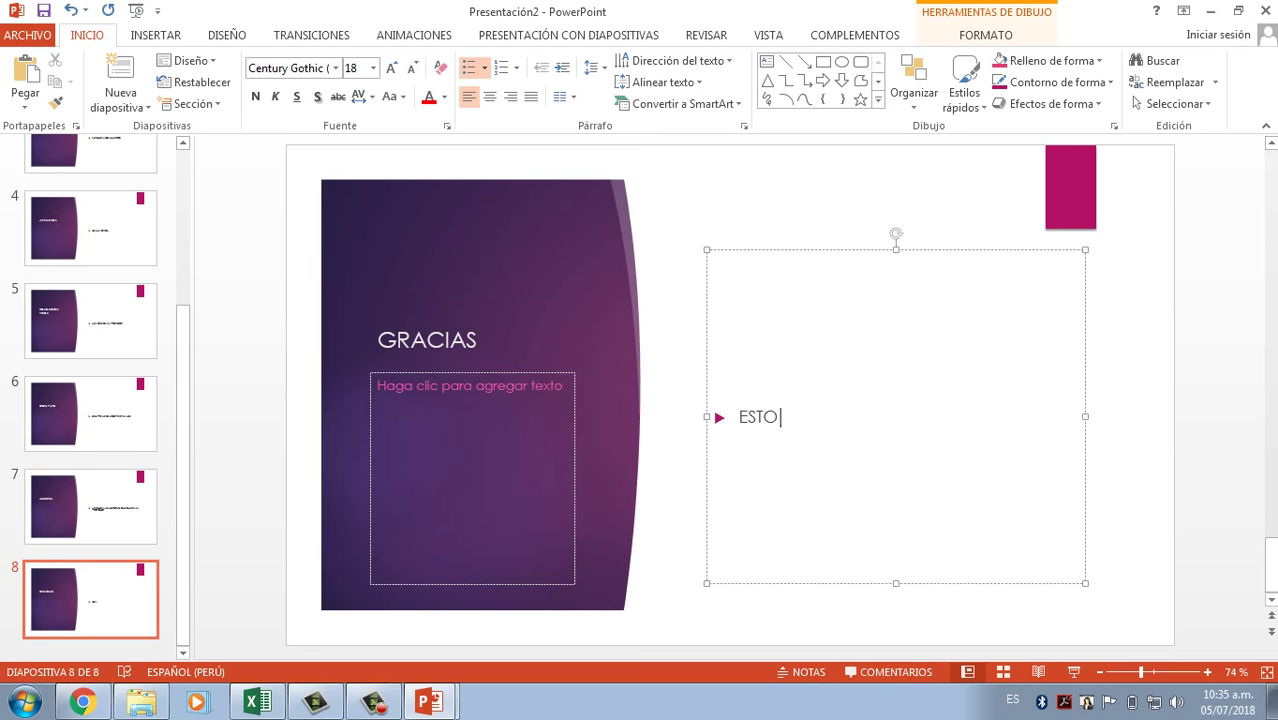
{"action": "type", "text": " ES GRA"}
{"action": "type", "text": "CIAS"}
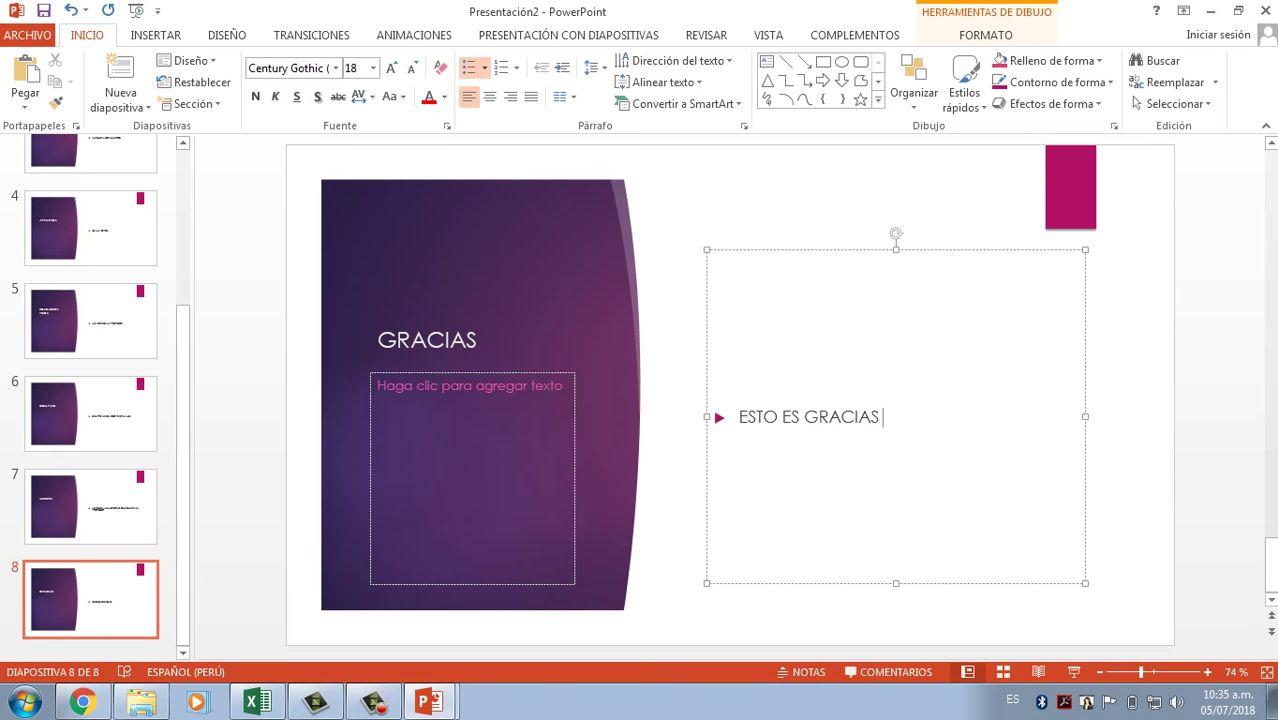
{"action": "type", "text": "A"}
{"action": "type", "text": " MI MAM"}
{"action": "type", "text": "A"}
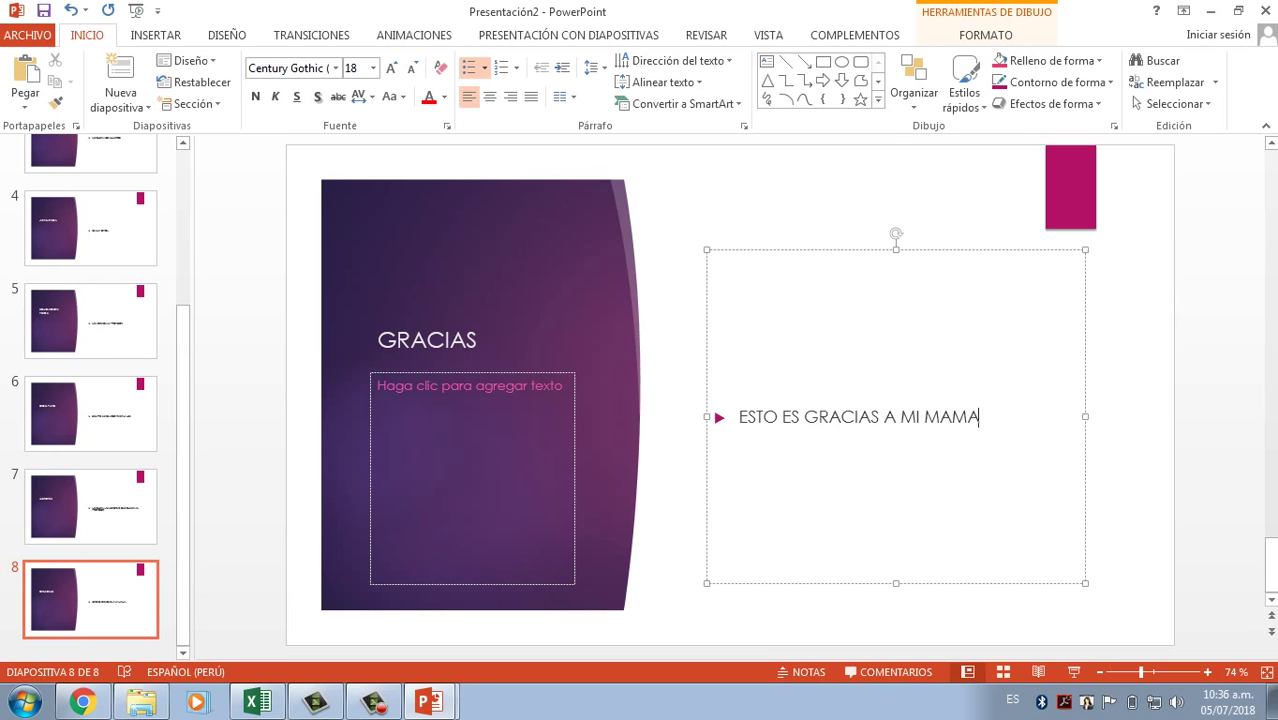
{"action": "key", "text": "BackSpace"}
{"action": "type", "text": "Á"}
{"action": "type", "text": " QUE M"}
{"action": "type", "text": "E AYUDO"}
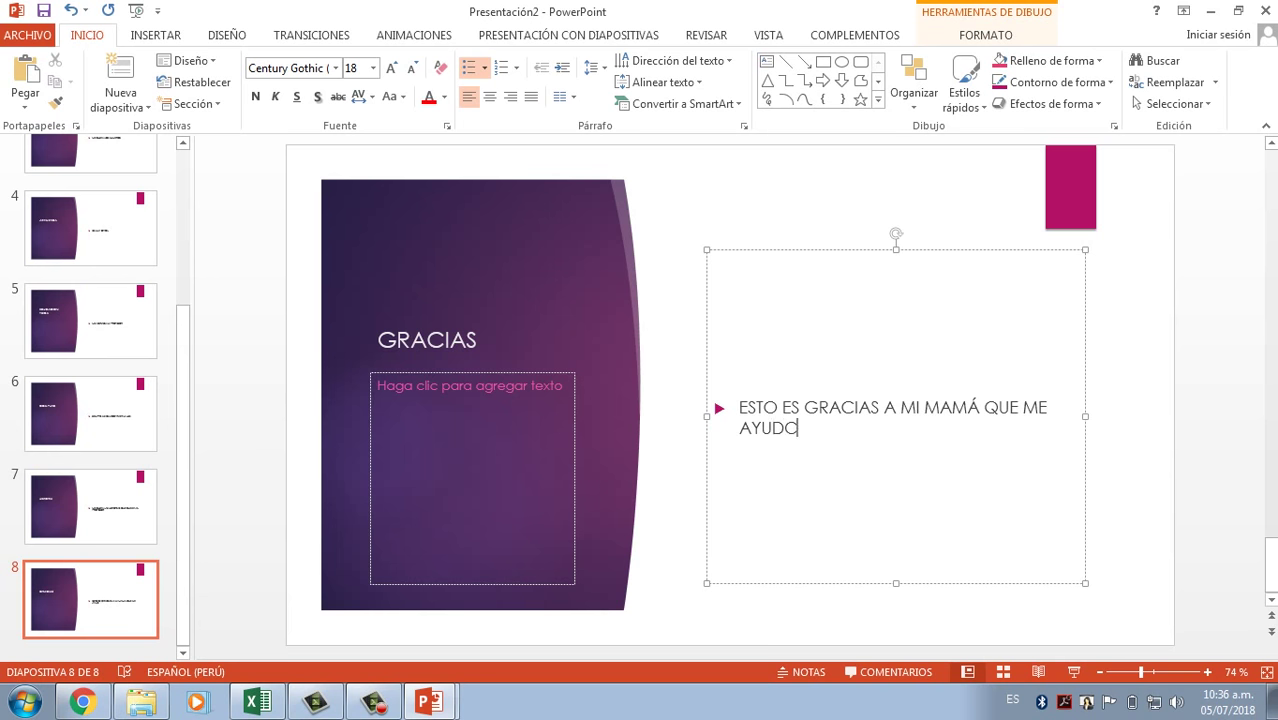
{"action": "type", "text": " HACER "}
{"action": "type", "text": "ESTO"}
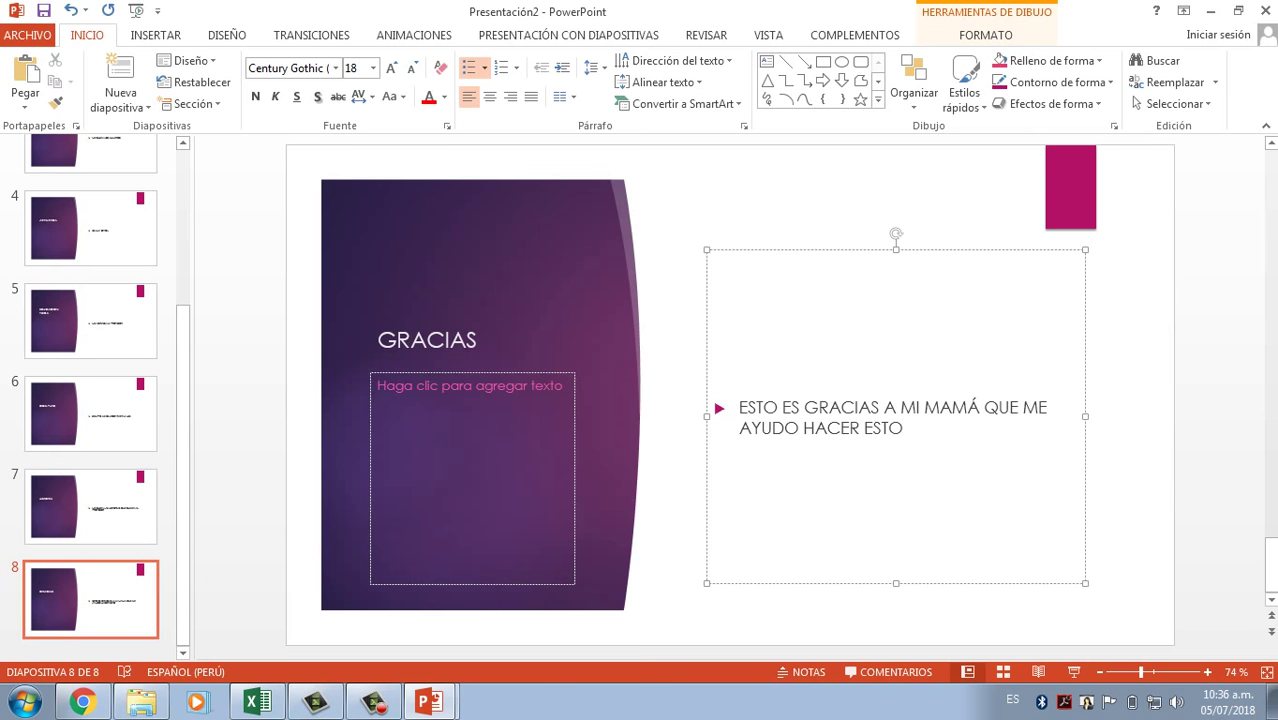
{"action": "type", "text": "."}
{"action": "key", "text": "F5"}
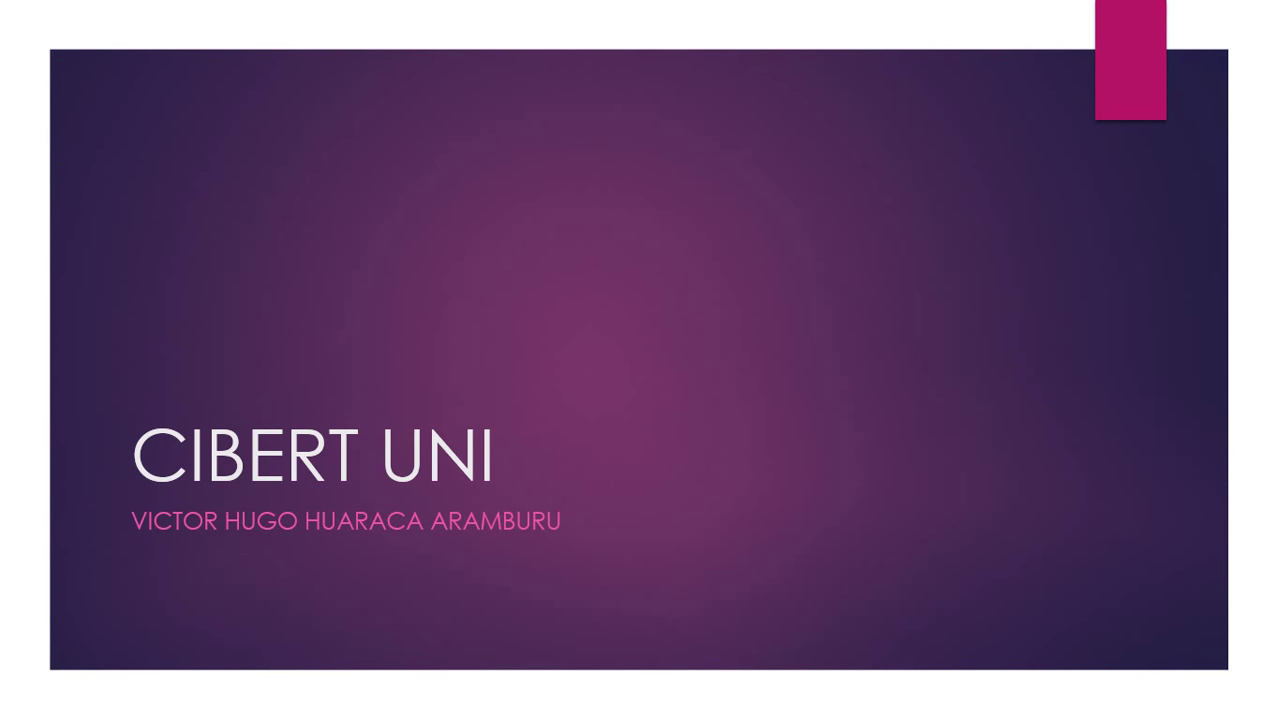
{"action": "key", "text": "Right"}
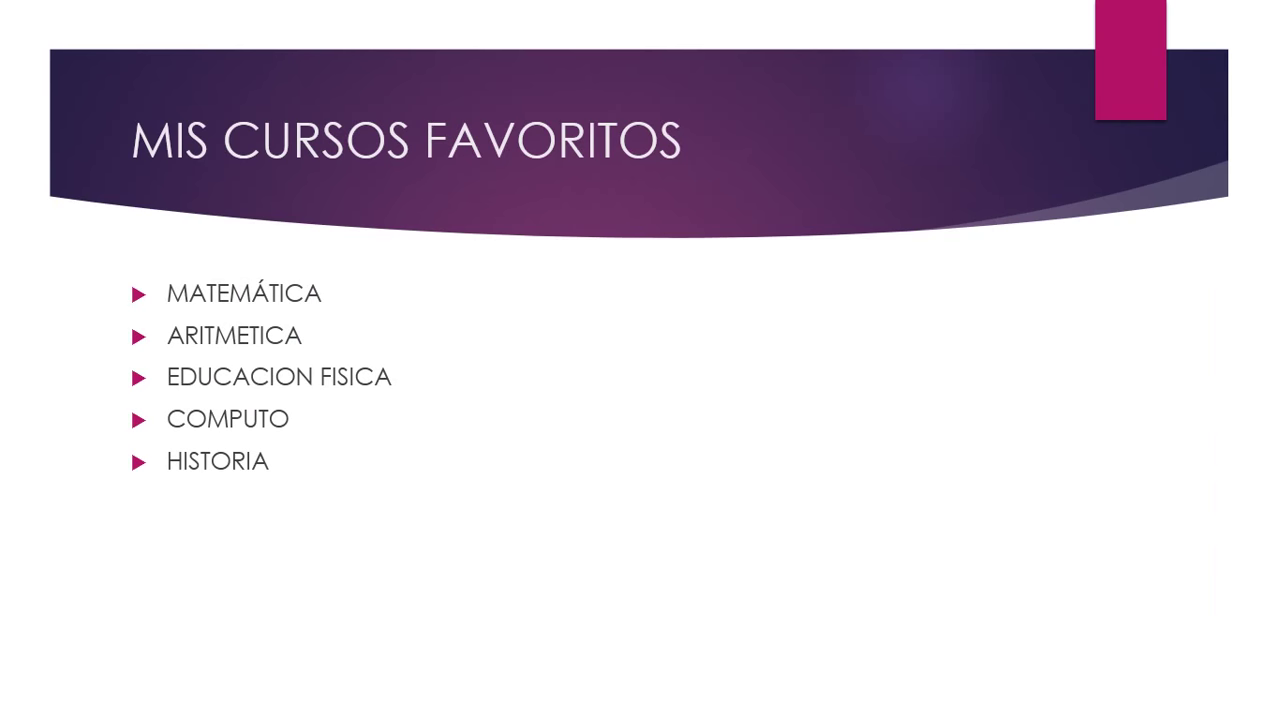
{"action": "key", "text": "Right"}
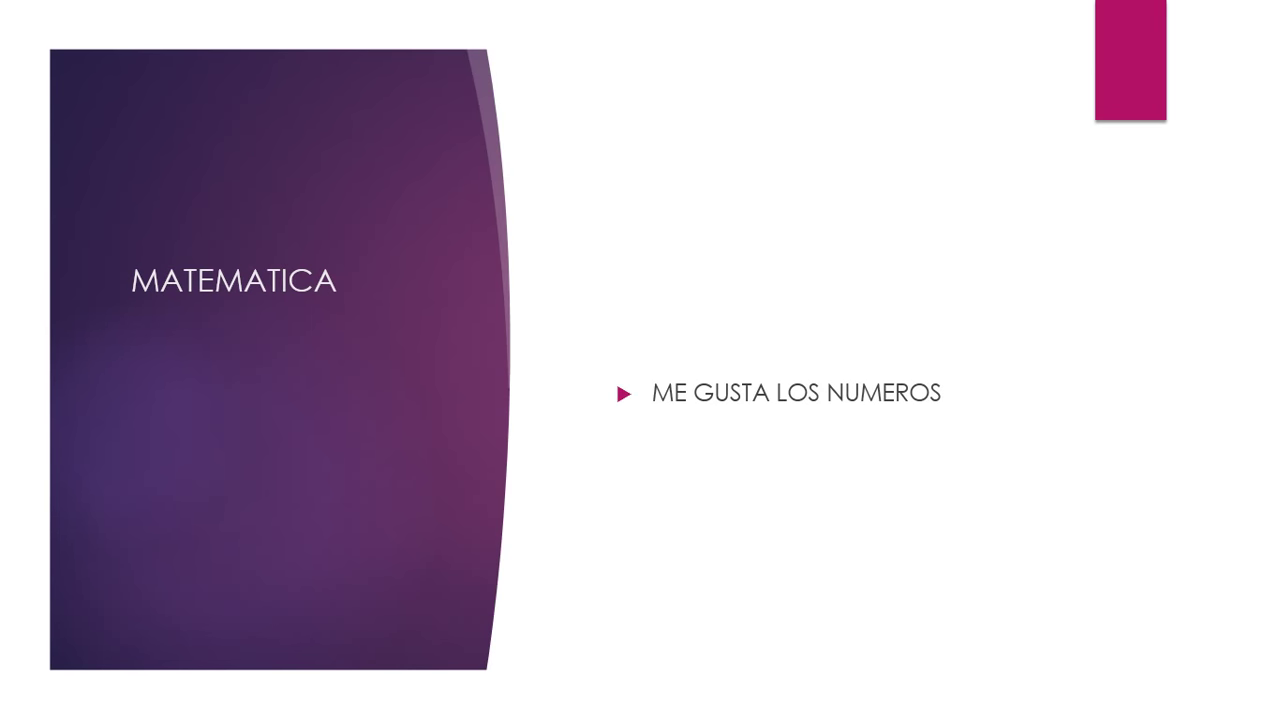
{"action": "key", "text": "Right"}
{"action": "key", "text": "Right"}
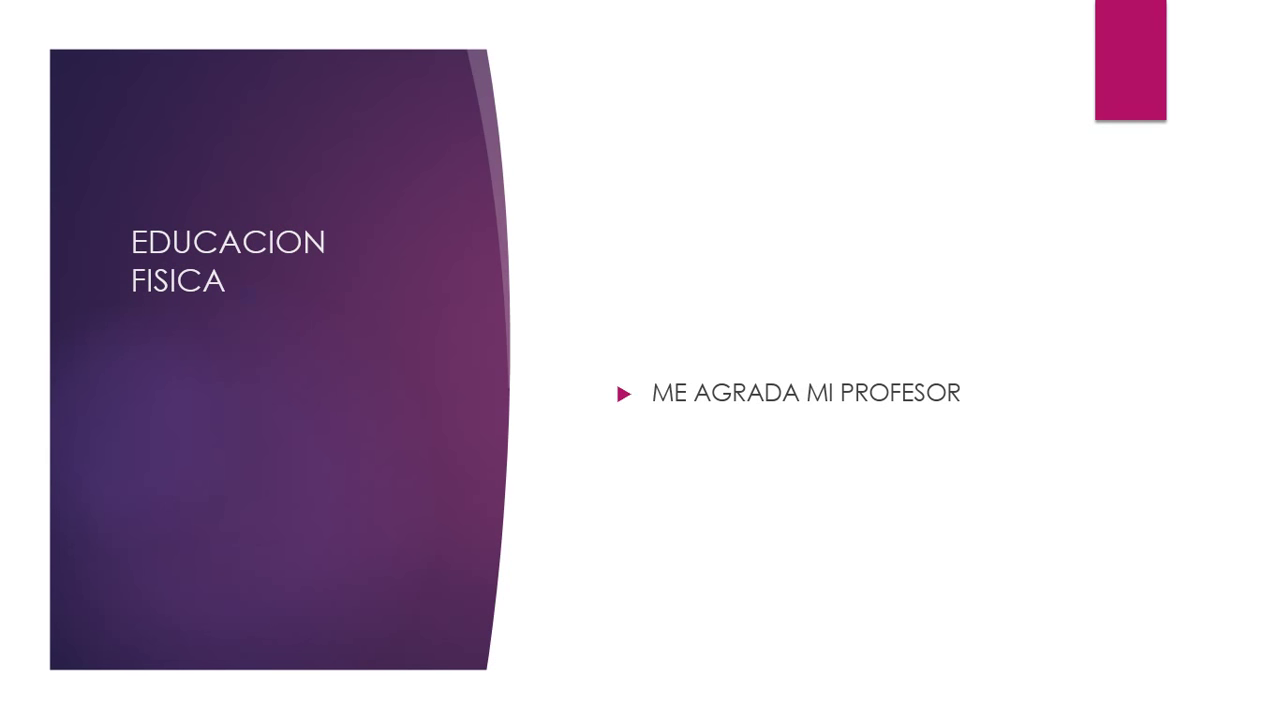
{"action": "key", "text": "Right"}
{"action": "key", "text": "Right"}
{"action": "key", "text": "Right"}
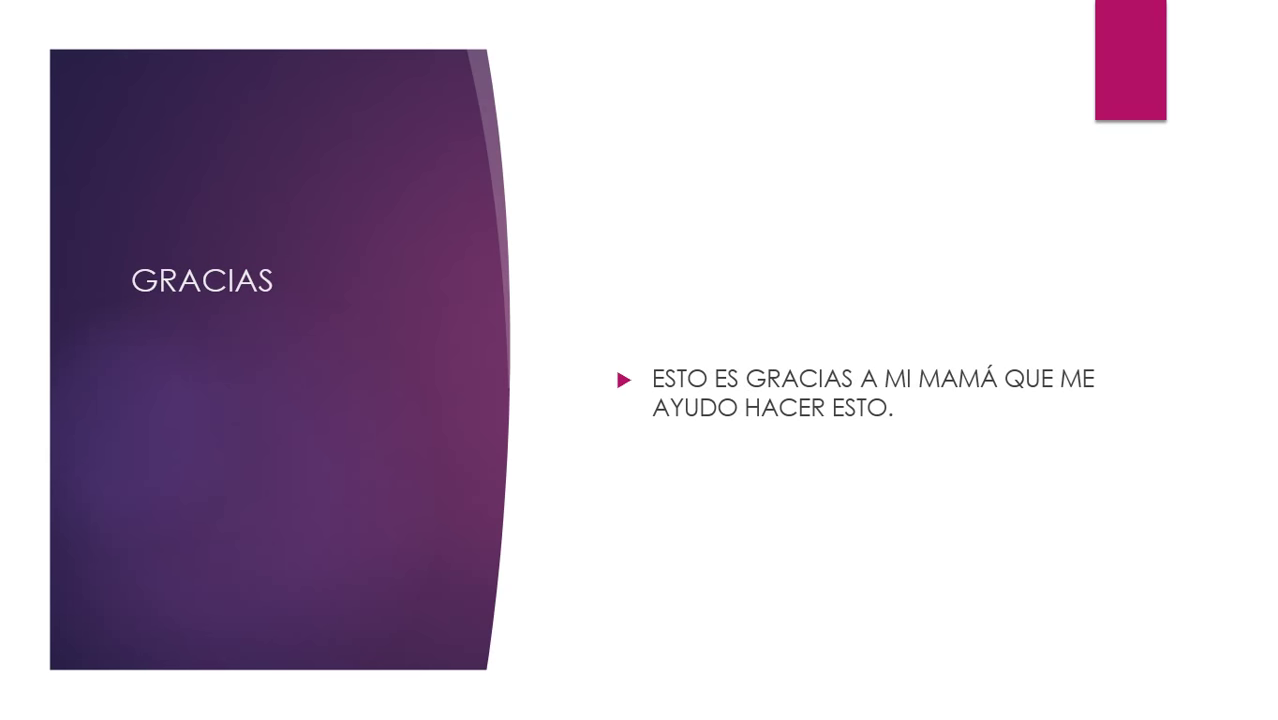
{"action": "key", "text": "Right"}
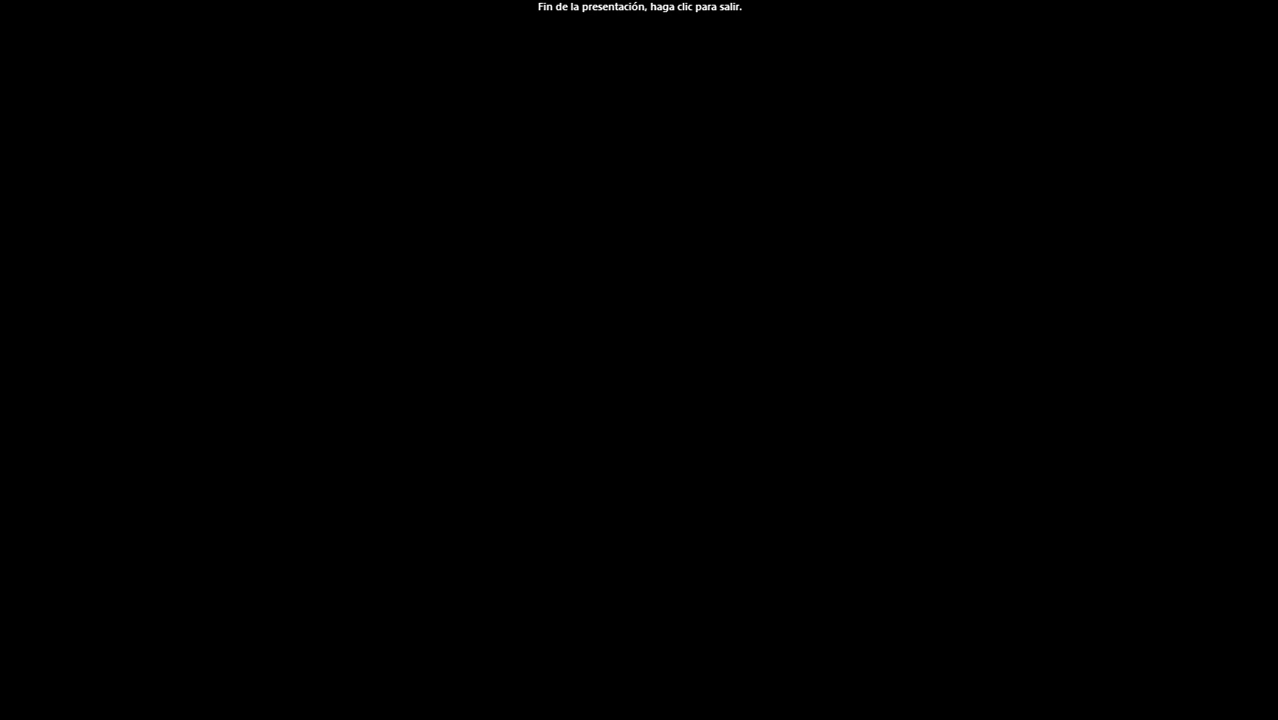
{"action": "key", "text": "Right"}
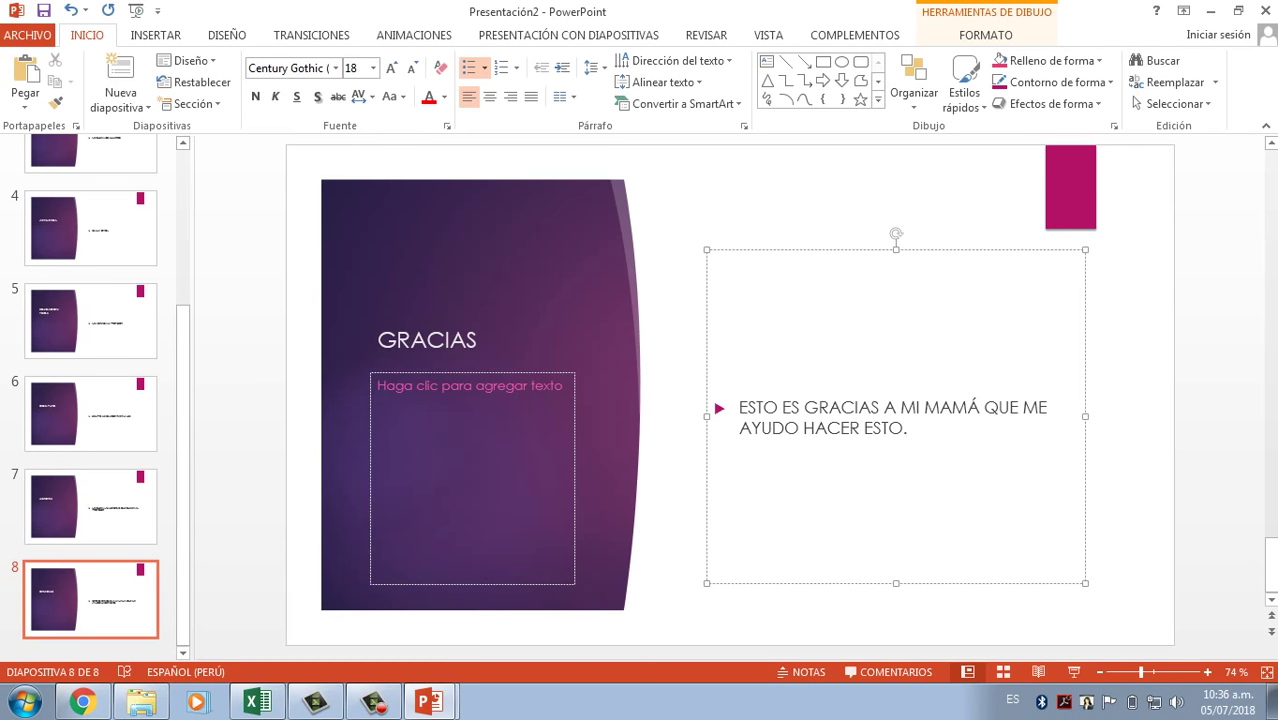